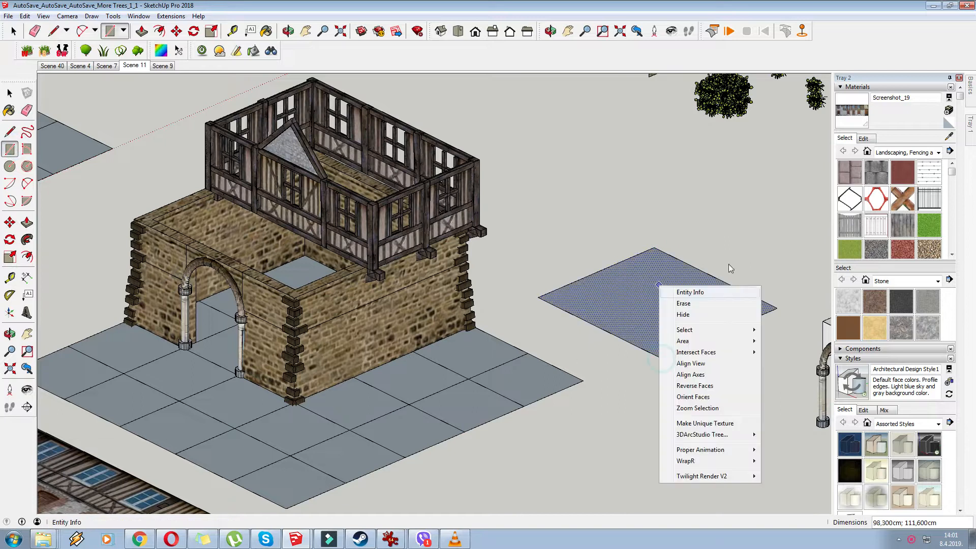
Paint the empty rectangle beside the building with the Screenshot_19 facade material and correct its streaked texture projection
left_click(849, 124)
left_click(650, 270)
right_click(646, 280)
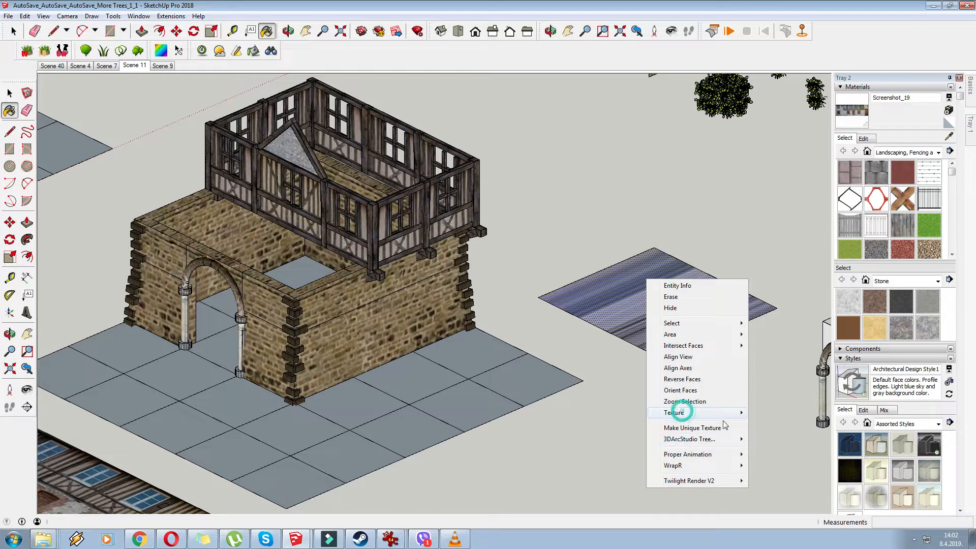
left_click(769, 438)
Rotate and shift the facade texture on the rectangle so that a bare plaster area lies near its centre
right_click(645, 272)
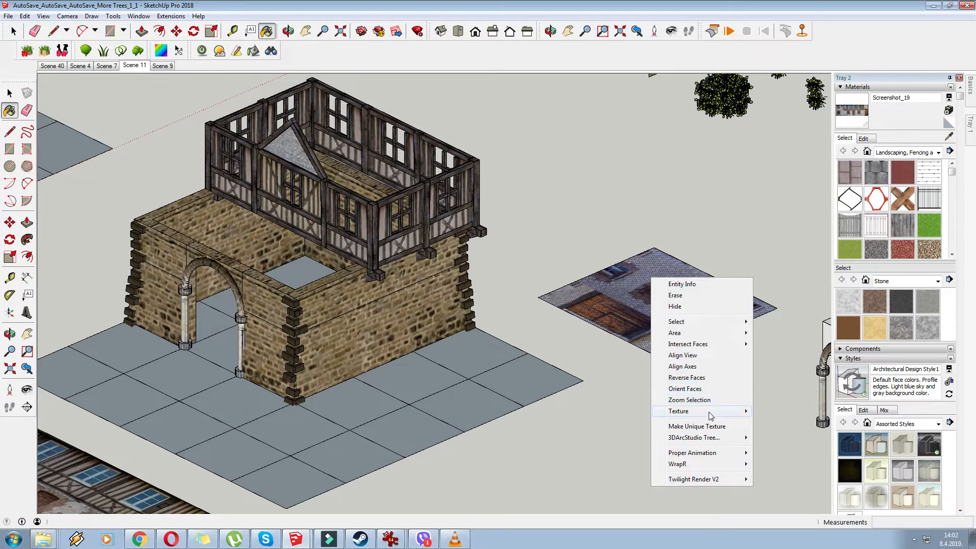
left_click(769, 411)
scroll(593, 249, "down", 2)
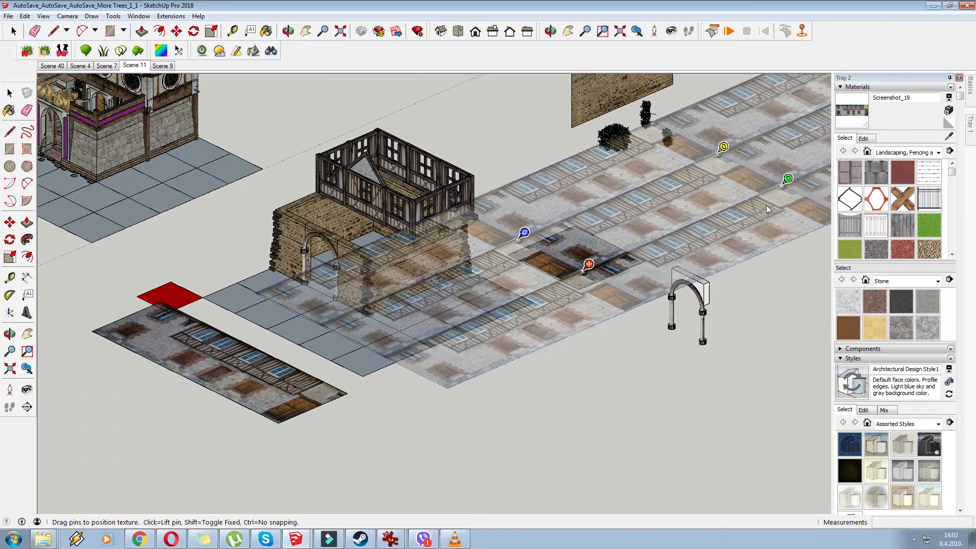
left_click_drag(791, 187, 802, 370)
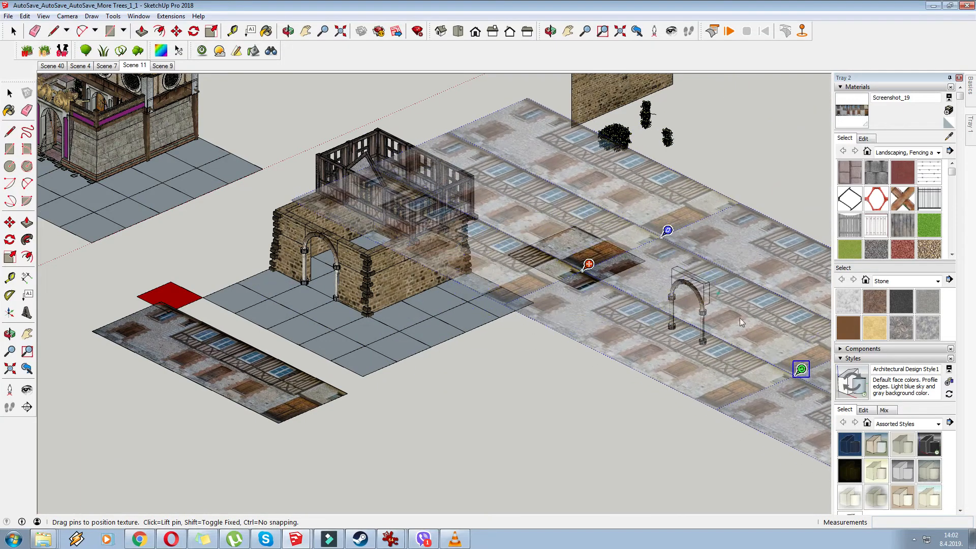
left_click_drag(710, 288, 637, 255)
scroll(589, 242, "up", 2)
right_click(589, 243)
left_click(608, 251)
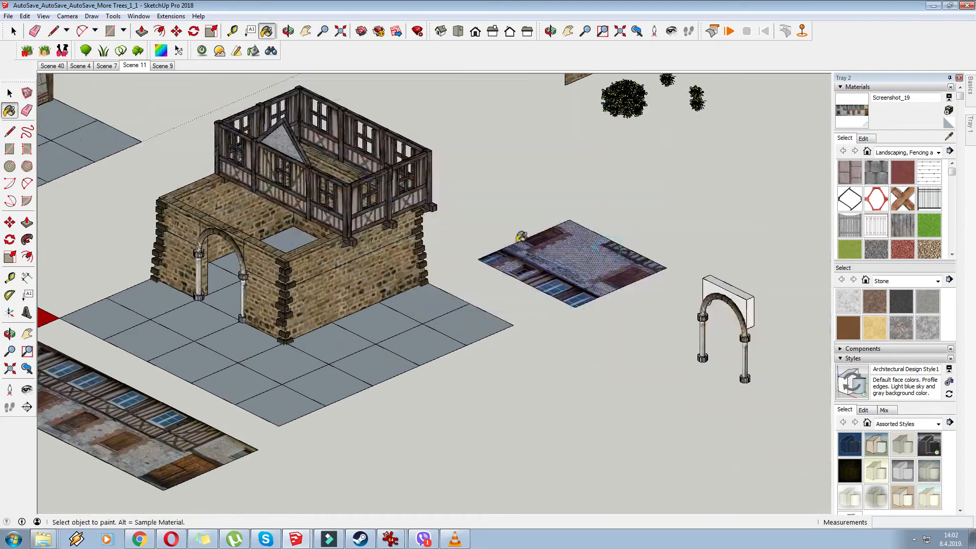
Draw a rectangle about 51.1 by 37.4 cm over the bare plaster area and make its texture unique
left_click(9, 149)
scroll(565, 256, "up", 4)
left_click(583, 210)
left_click(608, 306)
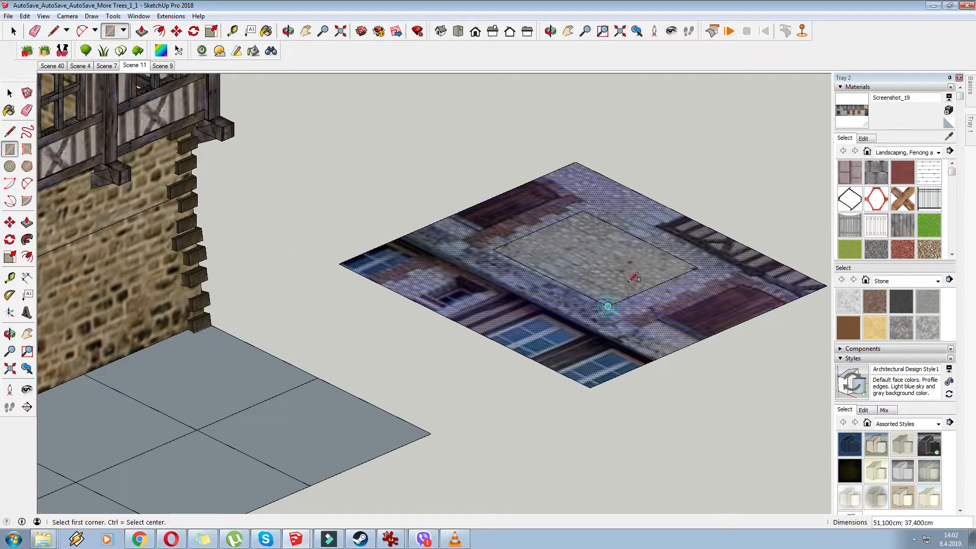
right_click(608, 254)
left_click(661, 403)
key("b")
Open the gabled wall panel for editing and draw a line along its middle rail, splitting the wall face beyond both sides
scroll(750, 308, "down", 6)
scroll(402, 218, "up", 5)
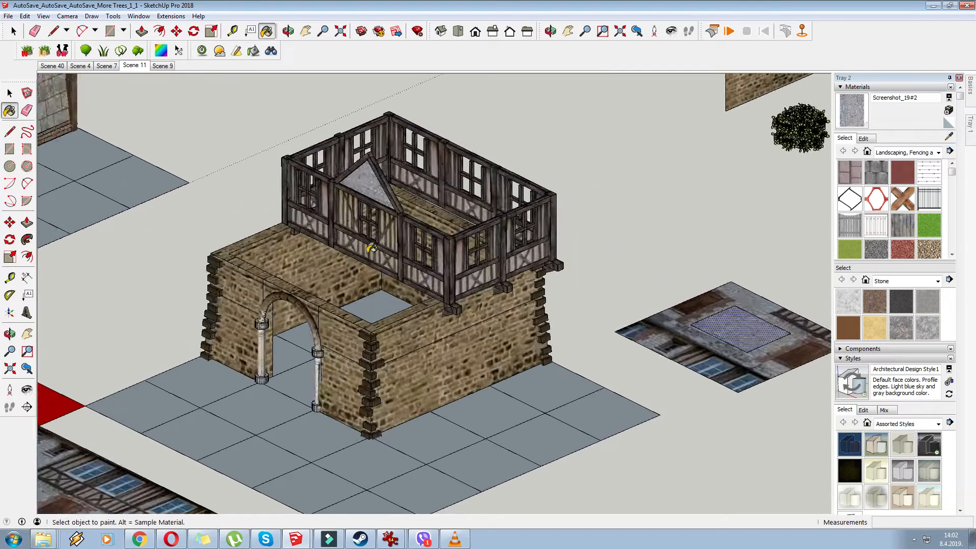
right_click(399, 215)
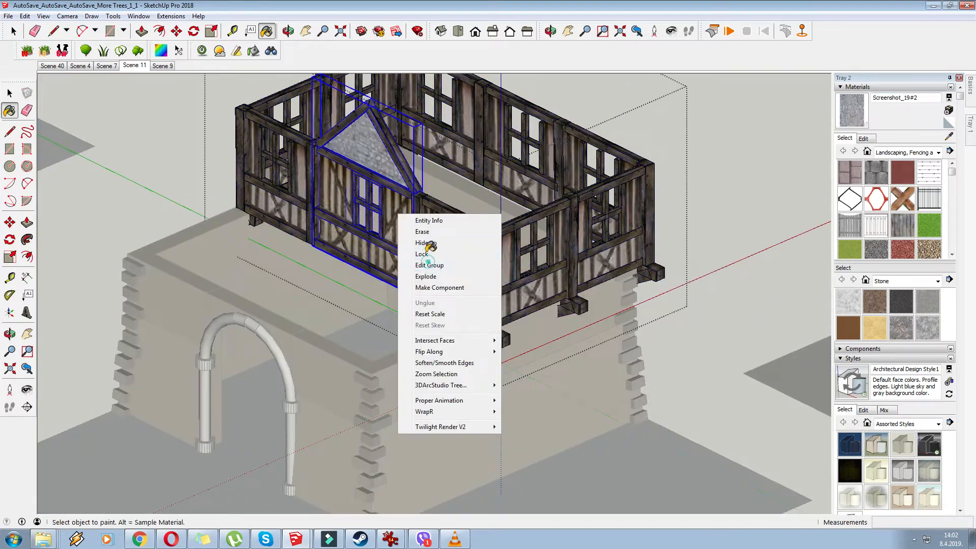
left_click(427, 265)
right_click(402, 221)
left_click(10, 132)
scroll(343, 226, "up", 10)
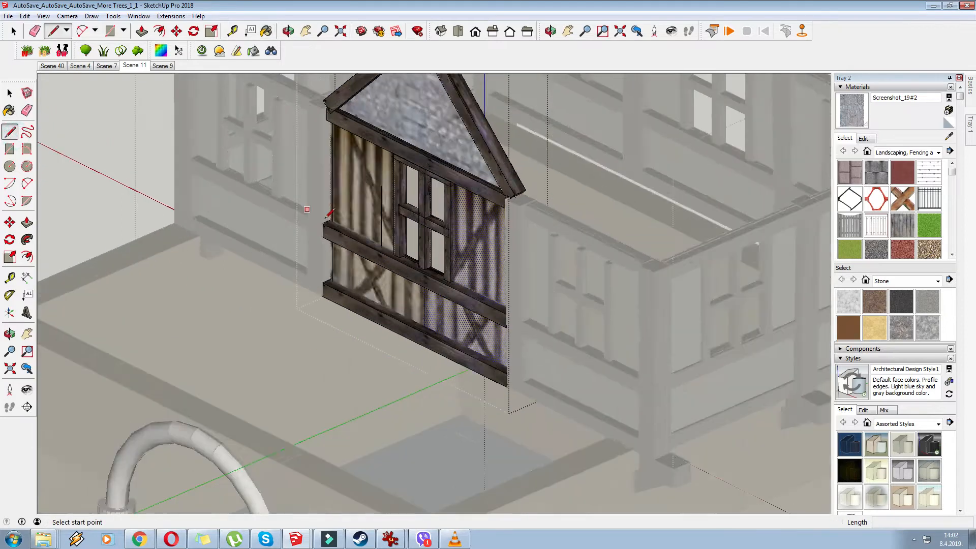
scroll(390, 240, "down", 3)
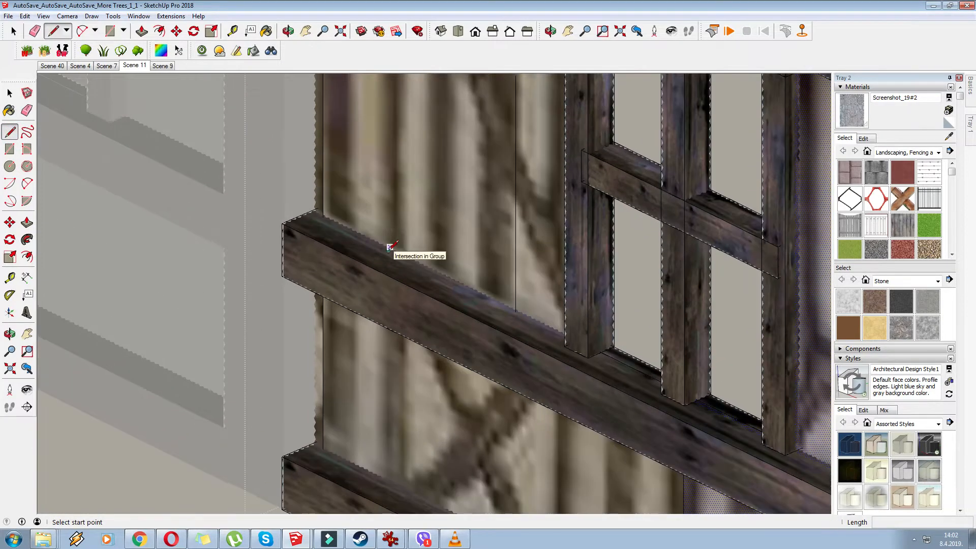
left_click(387, 243)
scroll(384, 224, "down", 6)
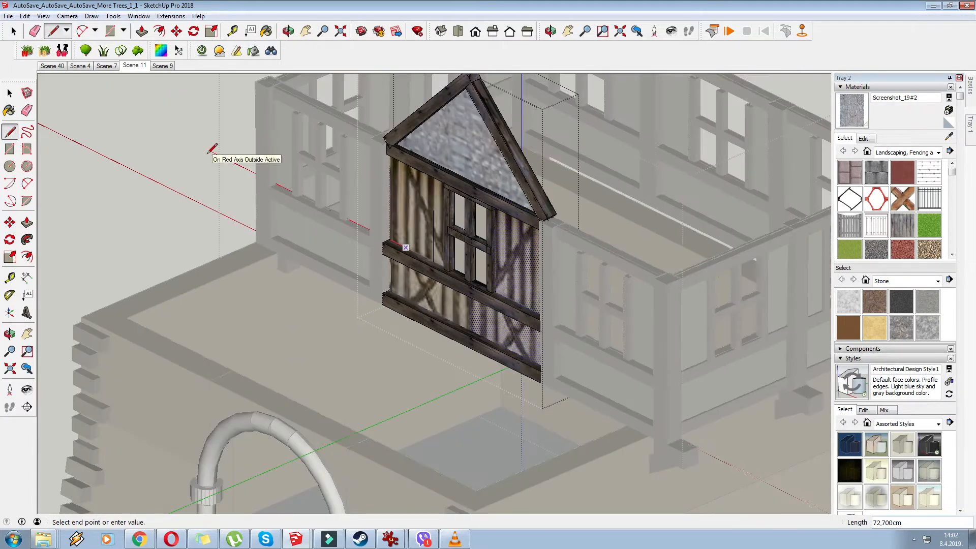
scroll(212, 149, "down", 3)
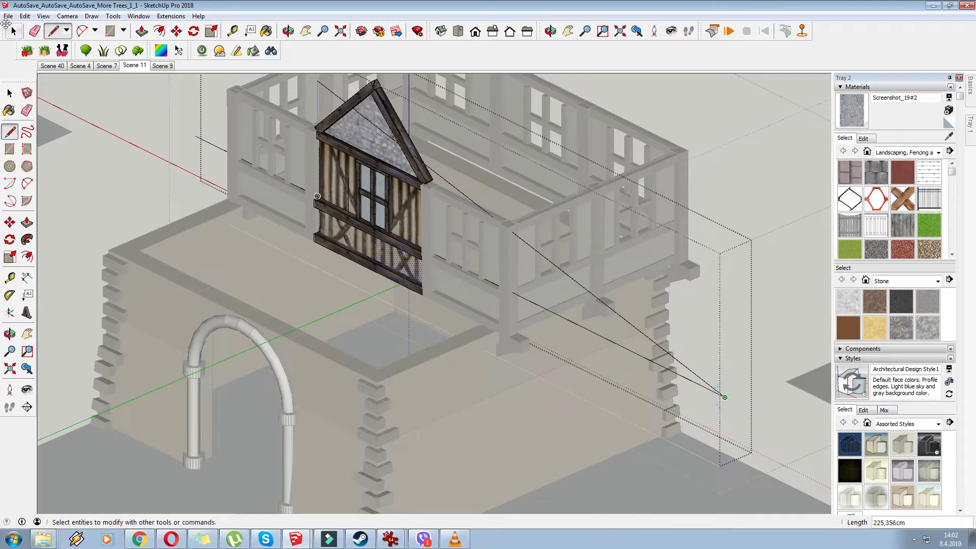
Erase the overshooting line ends and delete the faces filling the gabled panel's window openings
left_click(35, 32)
scroll(375, 225, "up", 8)
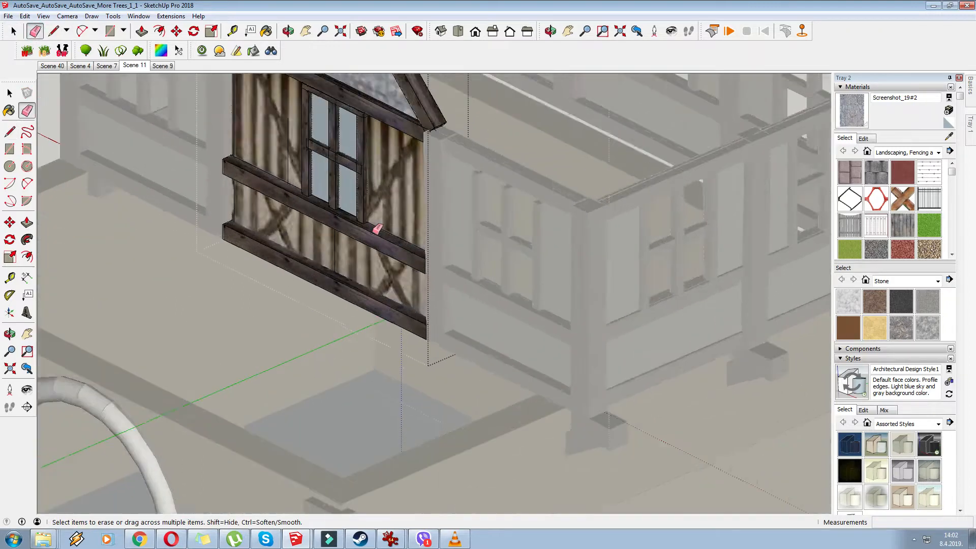
right_click(324, 151)
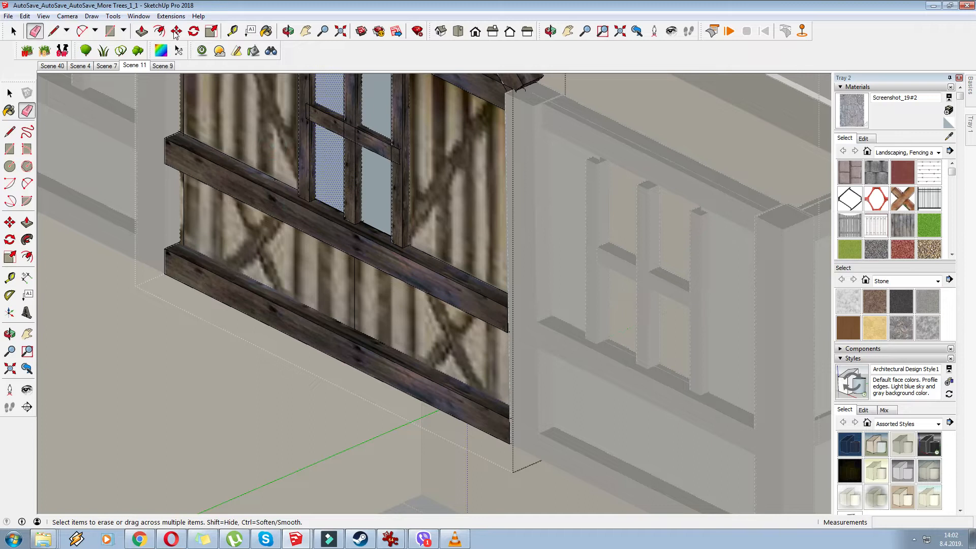
key("Delete")
Paint the upper wall faces beside the gabled panel's window with the Screenshot_19#2 plaster material
key("b")
left_click(265, 145)
right_click(265, 122)
left_click(431, 183)
scroll(518, 325, "down", 3)
scroll(364, 182, "down", 2)
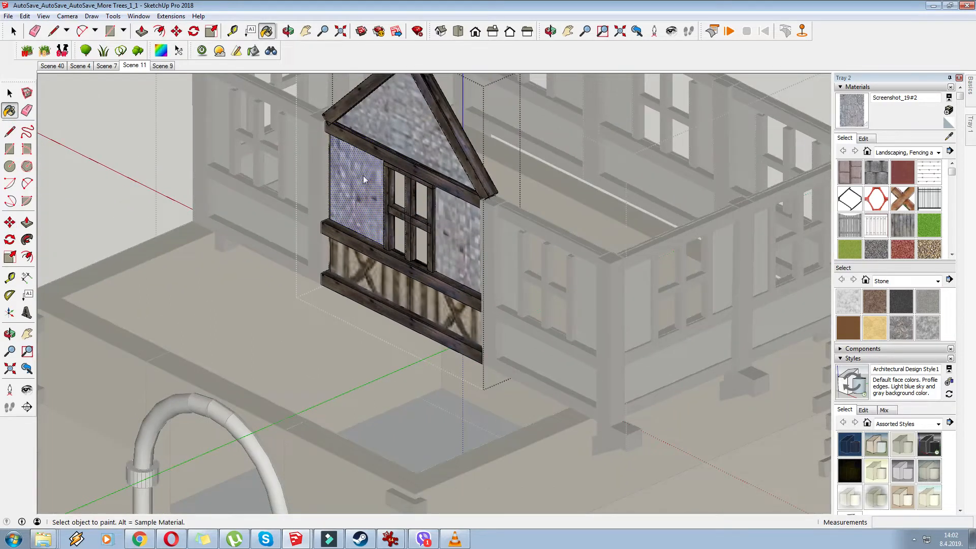
Scale down and reposition the plaster texture on the wall face at the near side of the gabled panel's window
right_click(363, 179)
left_click(483, 308)
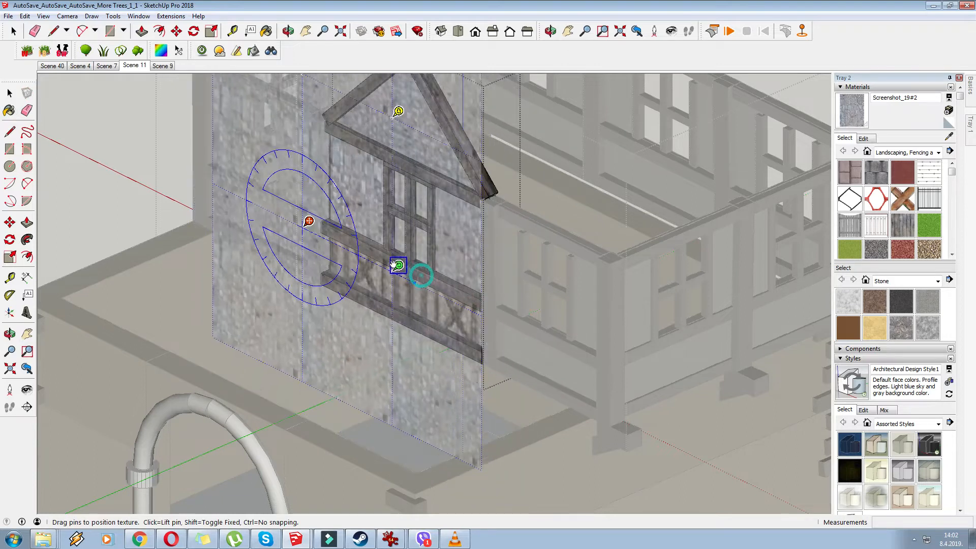
left_click_drag(399, 265, 375, 253)
mouse_move(350, 200)
left_mouse_down()
mouse_move(378, 214)
mouse_move(371, 208)
left_mouse_up()
right_click(373, 190)
left_click(391, 193)
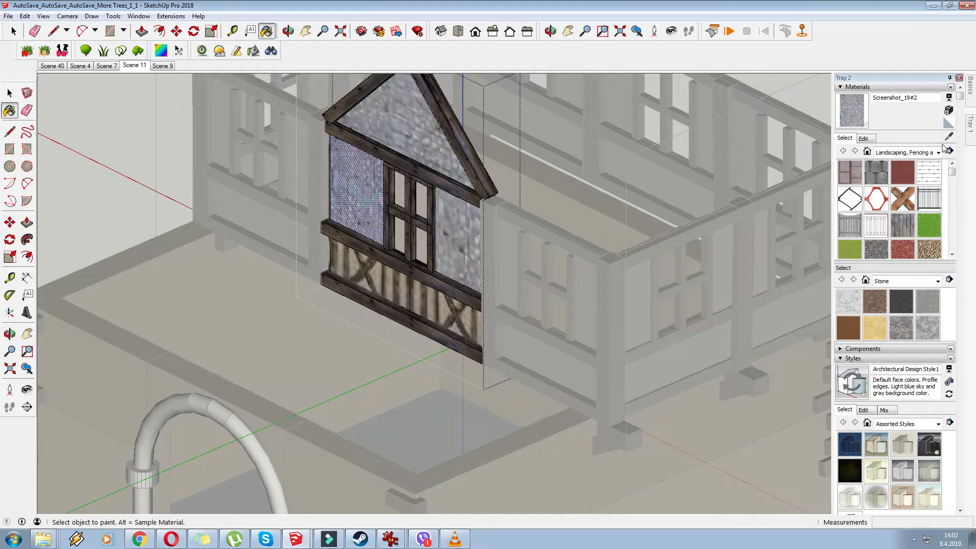
Apply the adjusted plaster texture to the wall face across the window and close the gabled panel
left_click(458, 218)
scroll(448, 305, "down", 2)
right_click(246, 204)
left_click(265, 203)
Open the front corner panel next to the gable and scale its top beam along the green axis
right_click(532, 300)
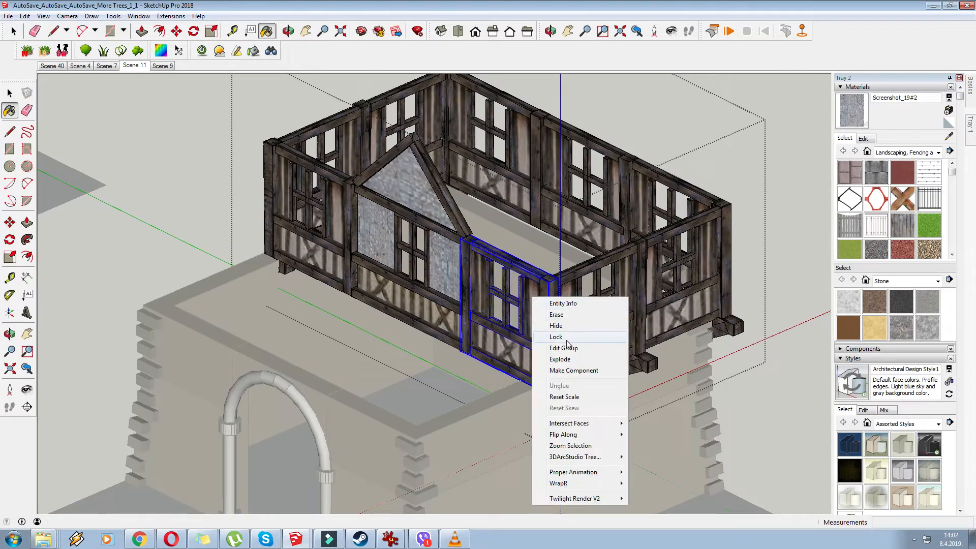
left_click(562, 343)
scroll(562, 343, "up", 5)
right_click(530, 288)
left_click(519, 252)
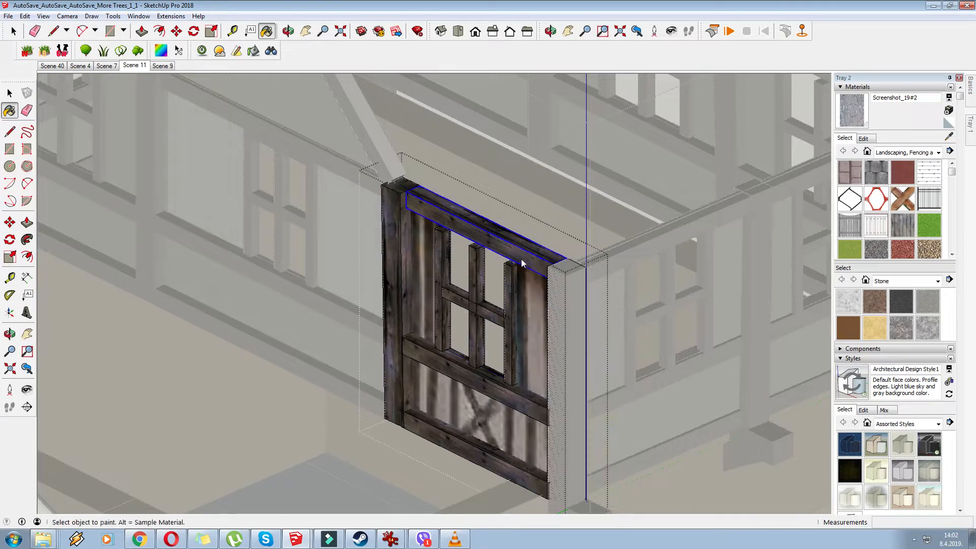
right_click(519, 251)
left_click(212, 31)
scroll(482, 235, "up", 2)
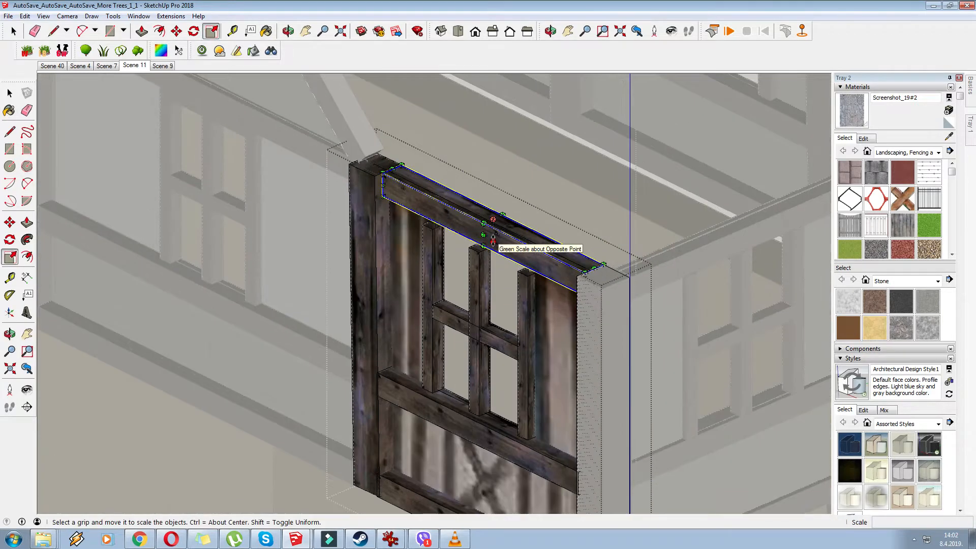
left_click_drag(492, 239, 479, 251)
right_click(466, 163)
left_click(483, 167)
Open the corner panel's infill wall and draw a line along the middle rail to split the upper part from the lower
right_click(562, 319)
left_click(592, 346)
right_click(541, 332)
left_click(575, 161)
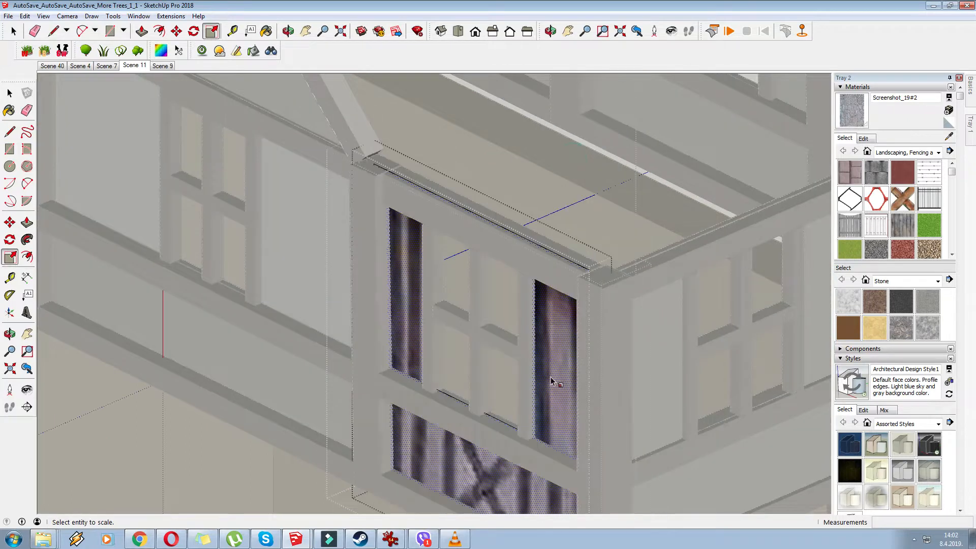
left_click(10, 132)
left_click(388, 360)
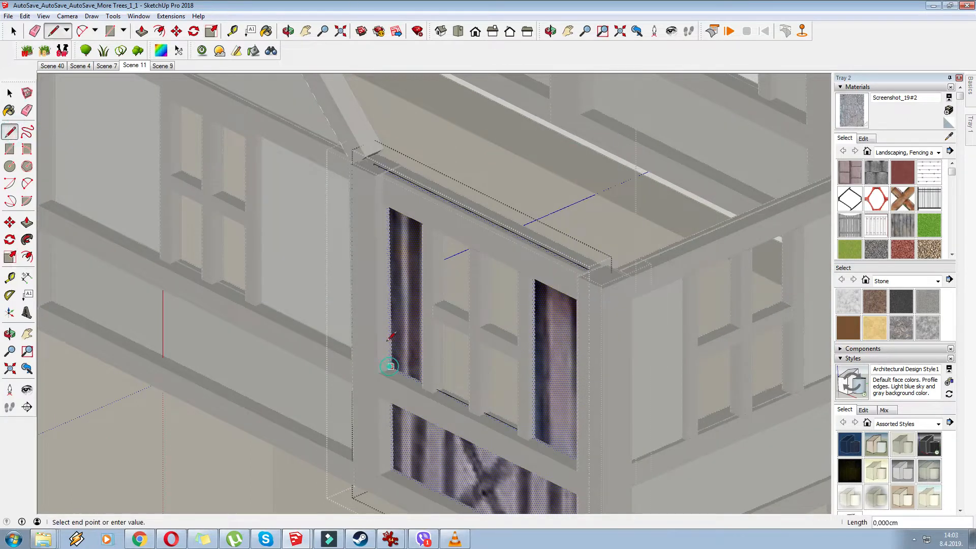
scroll(402, 358, "down", 5)
scroll(512, 274, "down", 3)
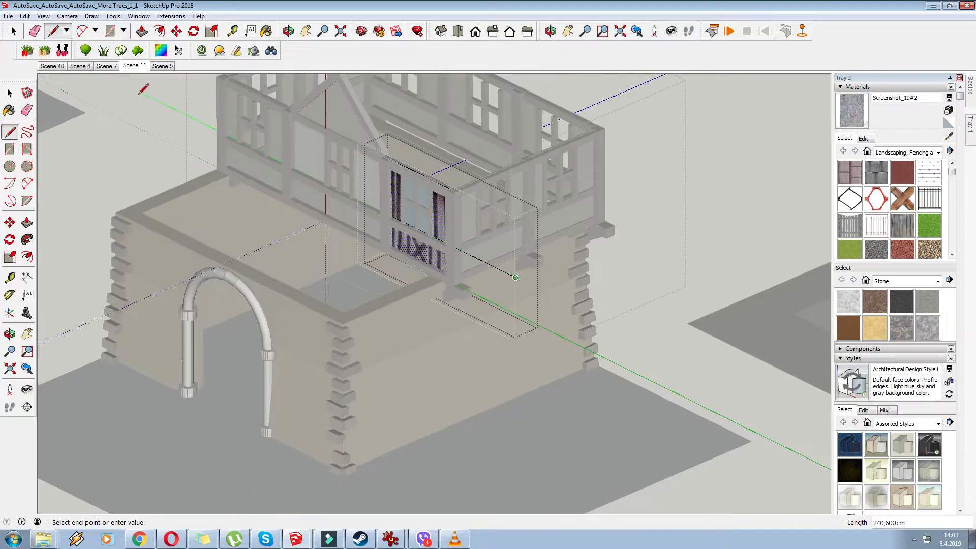
Erase the surplus line ends and the faces filling the window openings in the corner panel
left_click(35, 30)
scroll(496, 277, "up", 3)
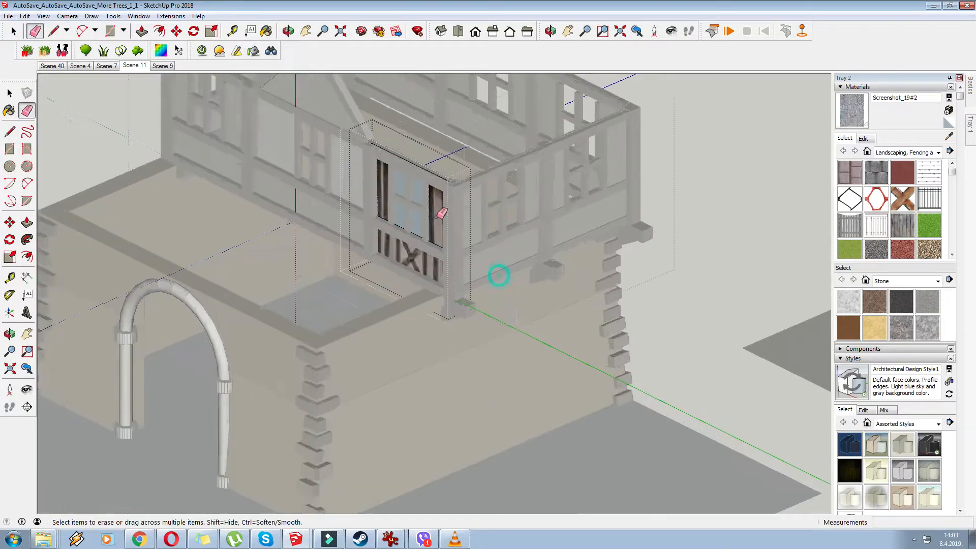
scroll(441, 214, "up", 2)
Paint the corner panel's upper infill faces with Screenshot_19#2 and close the panel
left_click(267, 31)
left_click(349, 146)
right_click(351, 147)
left_click(386, 247)
right_click(352, 165)
left_click(386, 266)
scroll(636, 350, "down", 3)
right_click(270, 166)
left_click(282, 171)
Replace the unpainted front panel on the far side of the gable with a copy of the plastered corner panel
scroll(391, 229, "up", 3)
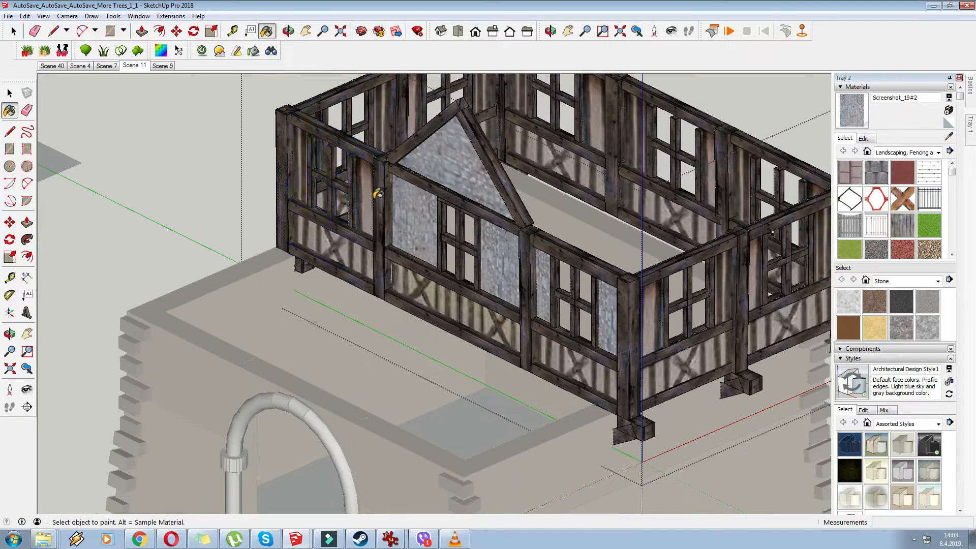
right_click(364, 193)
right_click(537, 274)
left_click(178, 33)
right_click(357, 186)
mouse_move(332, 155)
left_mouse_down()
mouse_move(230, 154)
mouse_move(519, 230)
left_mouse_up()
Copy the plastered corner panel beside the building, rotate it to match the side wall and cut it out
scroll(53, 237, "down", 5)
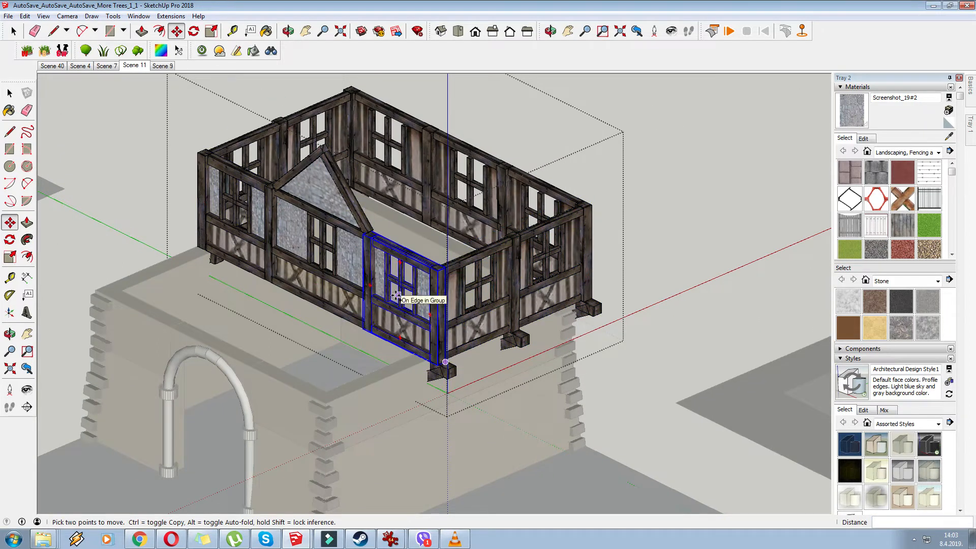
left_click_drag(396, 296, 681, 263)
key("q")
key("m")
key("Delete")
Open the side wall group and delete the infill walls, window framing and upper beams from its near bay
right_click(500, 275)
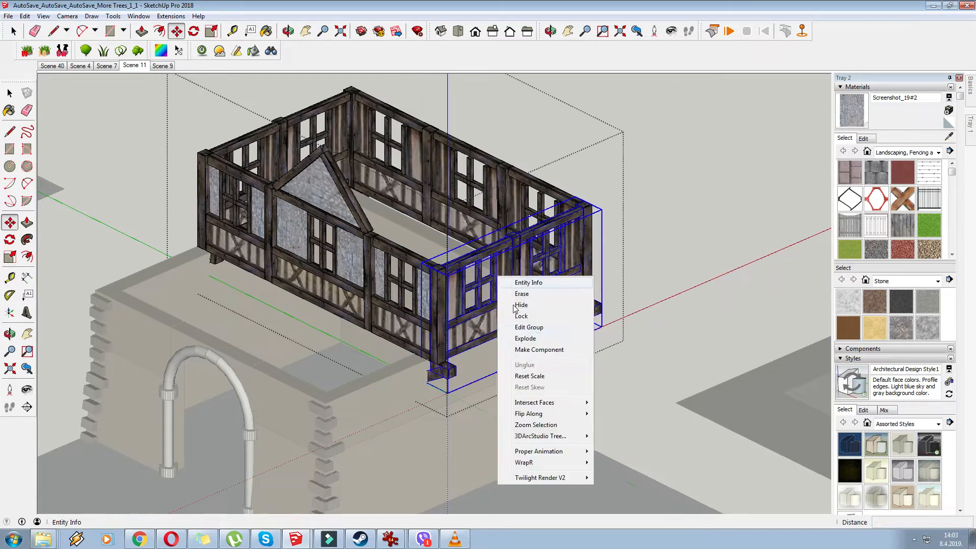
left_click(529, 328)
scroll(473, 277, "up", 2)
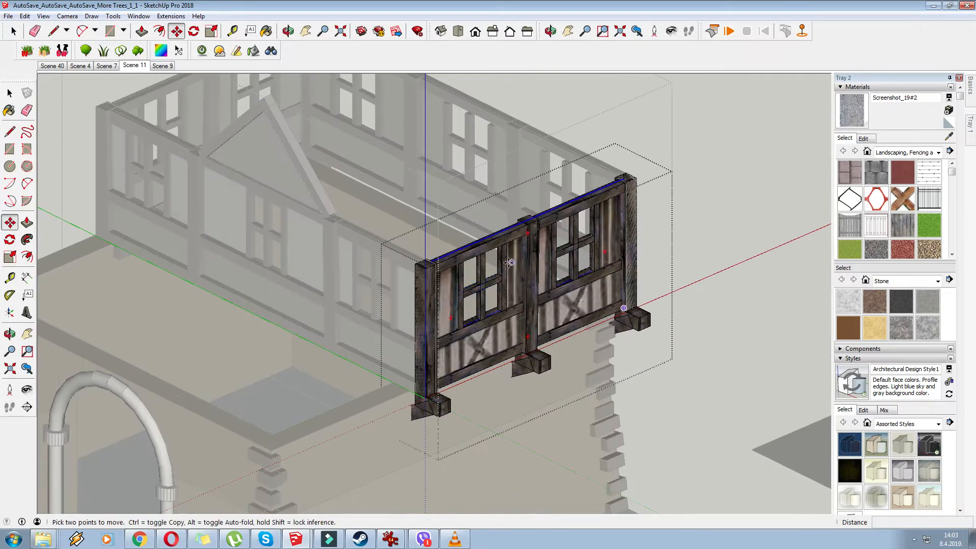
middle_click_drag(512, 262, 500, 298)
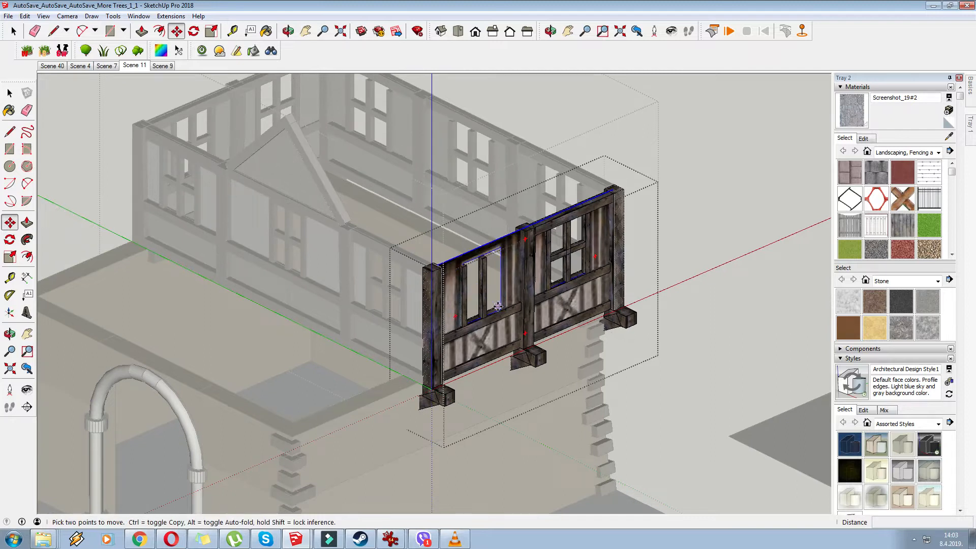
key("Delete")
scroll(501, 307, "up", 1)
key("Delete")
key("Delete")
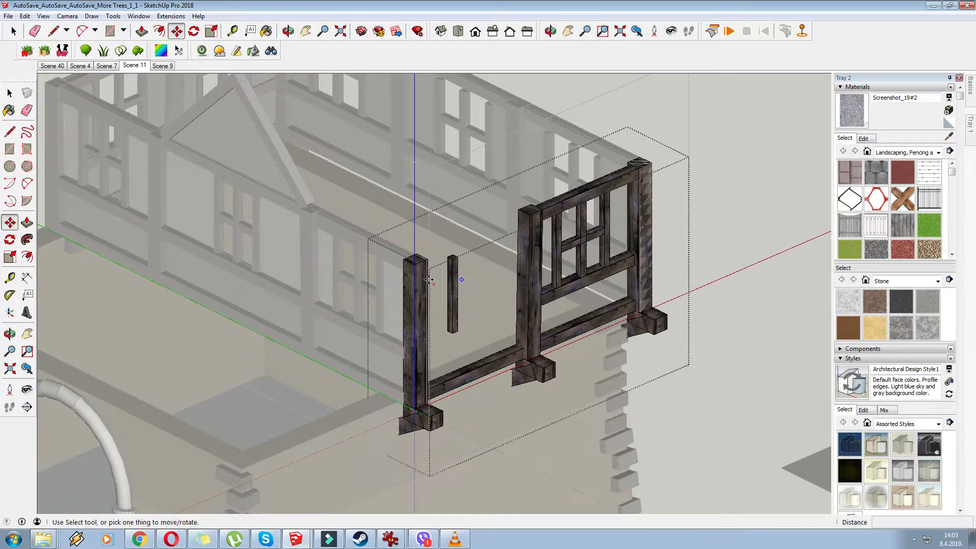
Undo the last deletion and erase the remaining window framing and beams from the side wall's far bay
key("ctrl+z")
left_click(34, 31)
left_click_drag(602, 163, 599, 251)
Paste the plastered panel and move it by its top corner onto the side wall's corner post
key("ctrl+v")
left_click(750, 338)
left_click(752, 197)
left_click(415, 258)
Open the pasted side panel, delete its duplicate post and close the panel
right_click(489, 246)
left_click(520, 298)
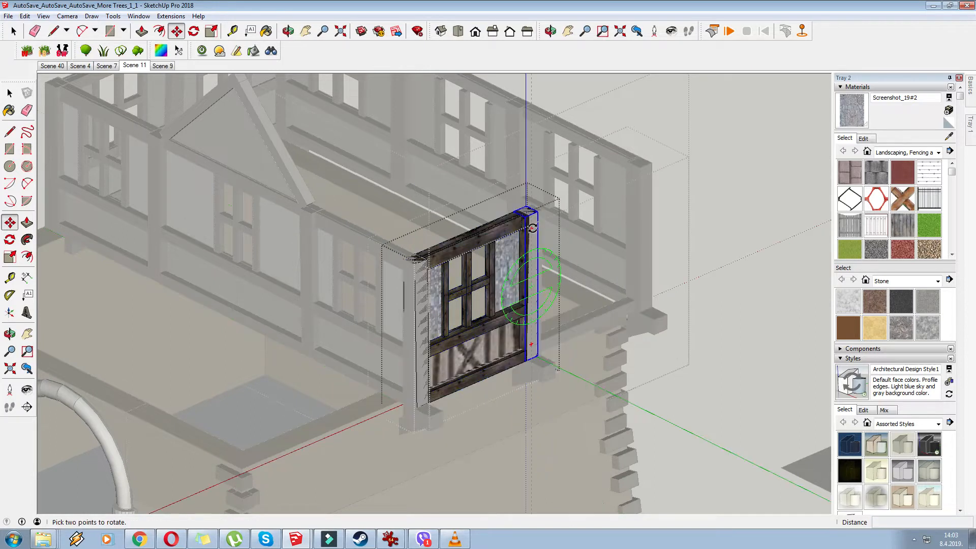
key("Delete")
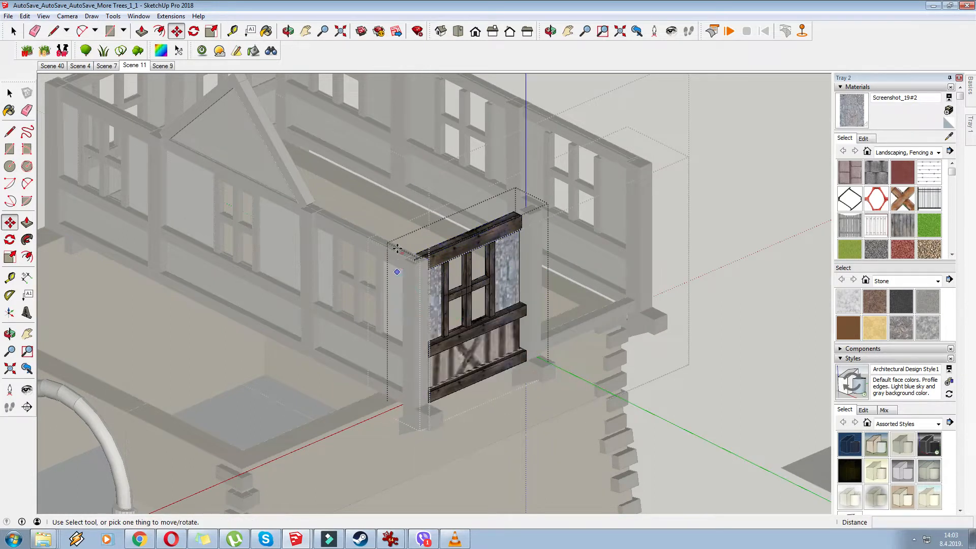
key("Escape")
Copy the plastered side panel from the near bay into the side wall's far bay
left_click(426, 259)
key("ctrl")
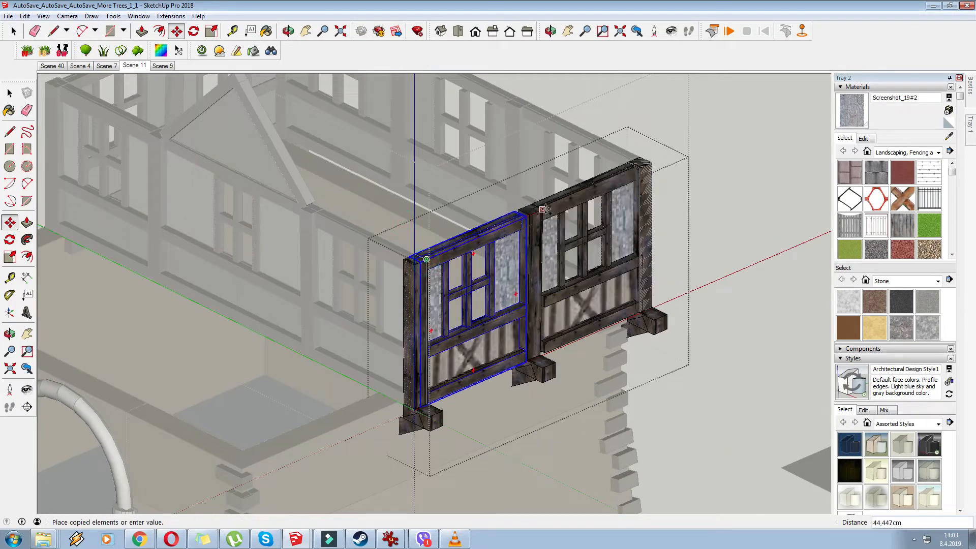
left_click(542, 213)
Open the side wall's near panel and stretch its top beam lengthwise to the middle post, scaling it about 1.05
right_click(446, 224)
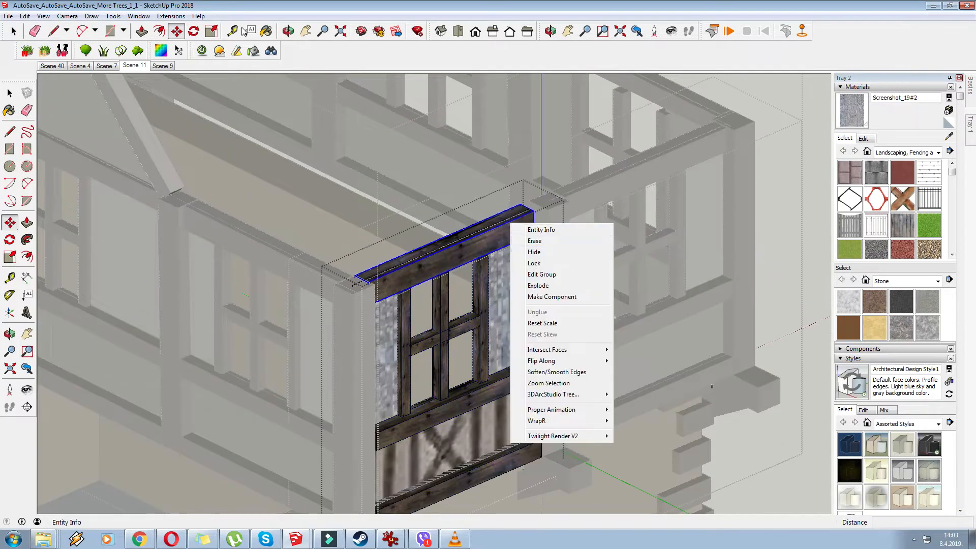
left_click(211, 31)
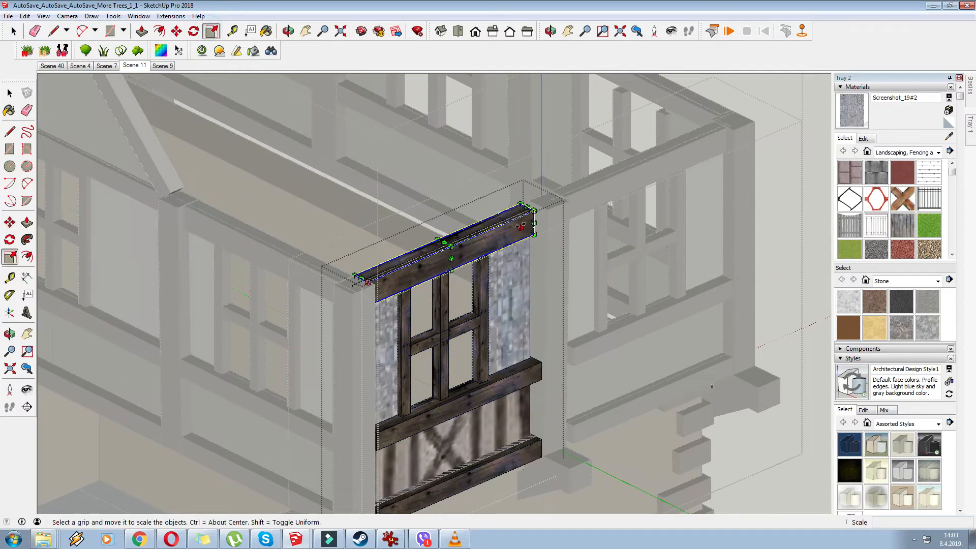
right_click(419, 208)
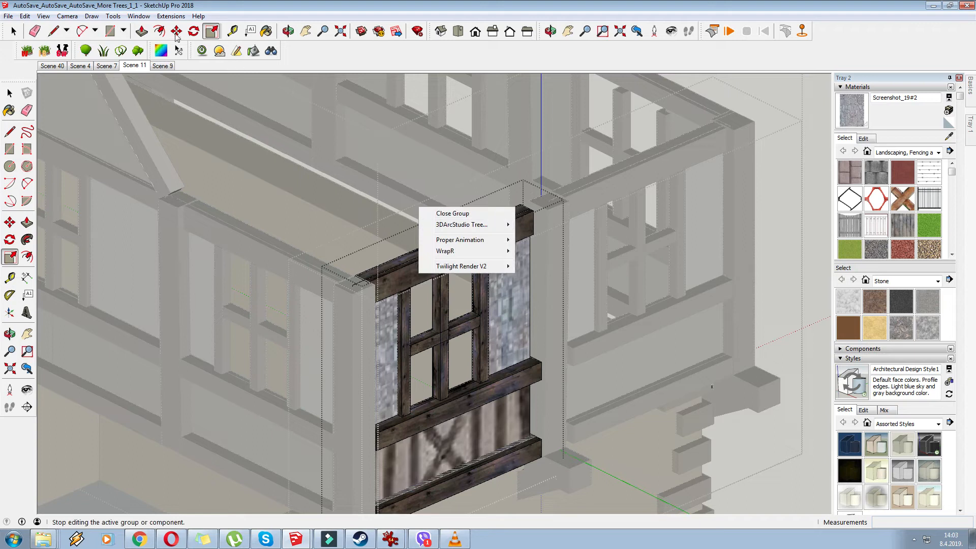
left_click(176, 32)
scroll(492, 232, "up", 3)
left_click(211, 31)
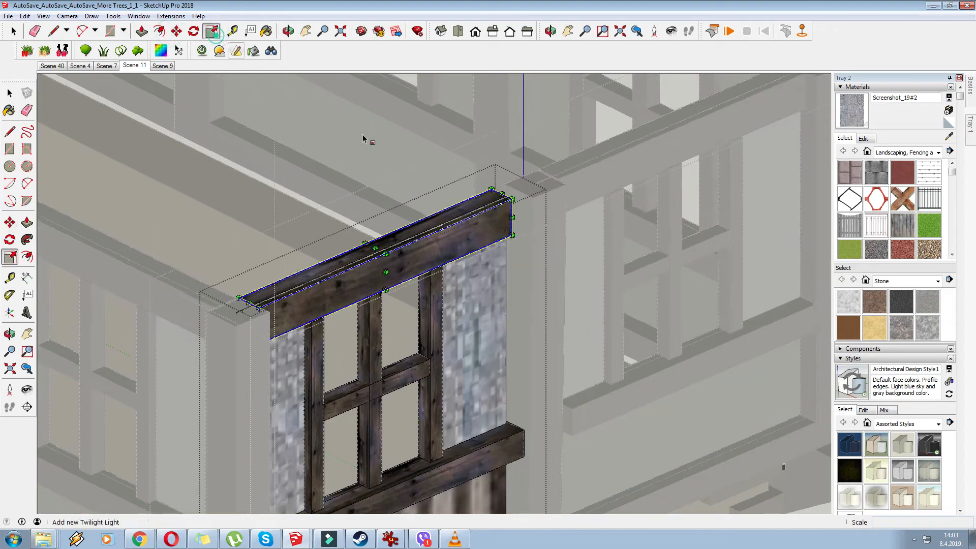
left_click(527, 200)
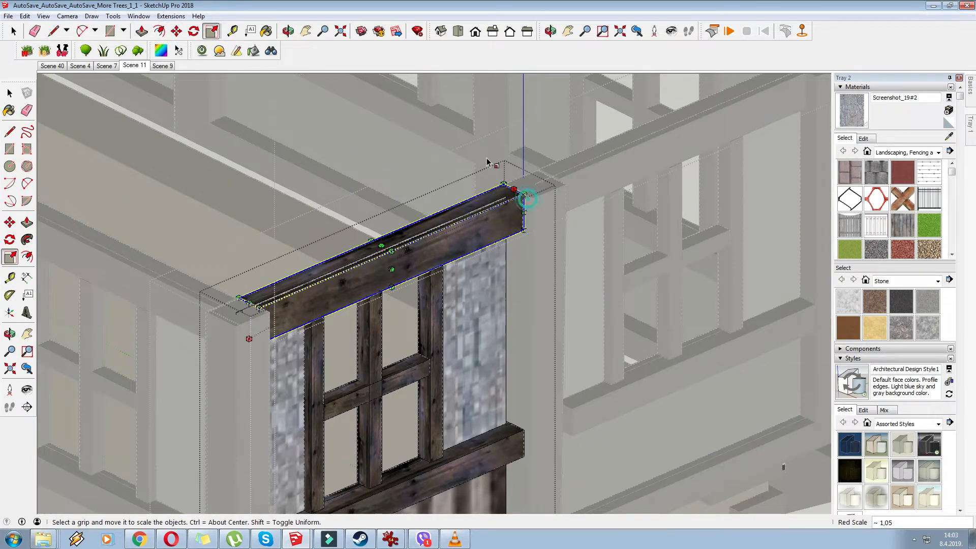
Close the side panel and the nested groups around it, back out to the whole model
scroll(486, 168, "down", 3)
right_click(450, 154)
left_click(470, 163)
scroll(483, 219, "down", 2)
right_click(503, 260)
right_click(691, 201)
left_click(715, 207)
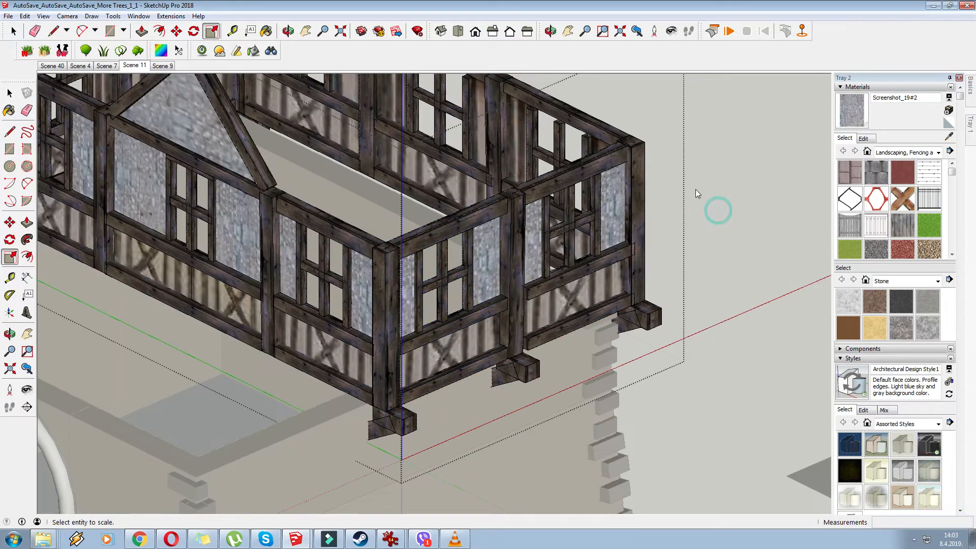
right_click(695, 189)
left_click(710, 200)
Examine how the upper storey's corner bracket and front wall sit on the stone base
scroll(707, 249, "down", 4)
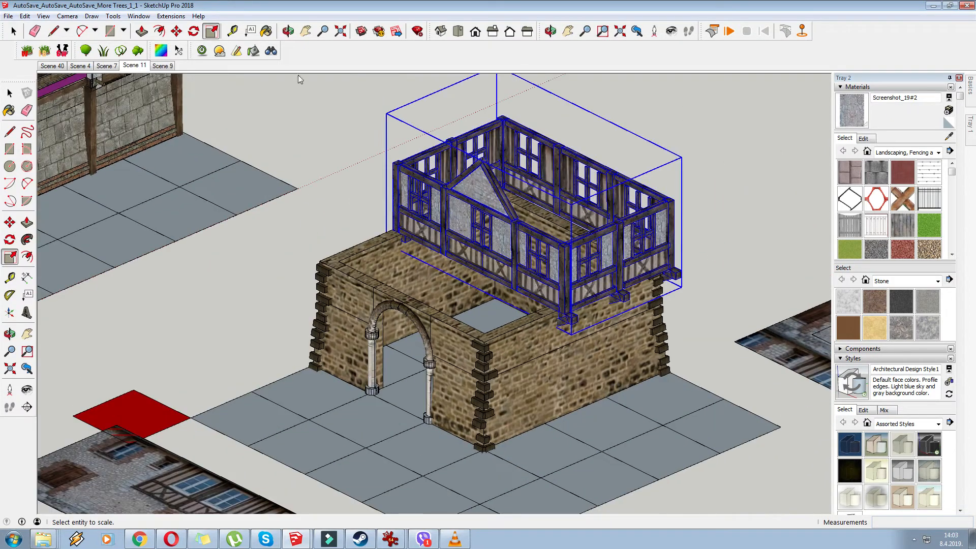
left_click(176, 32)
scroll(590, 280, "up", 4)
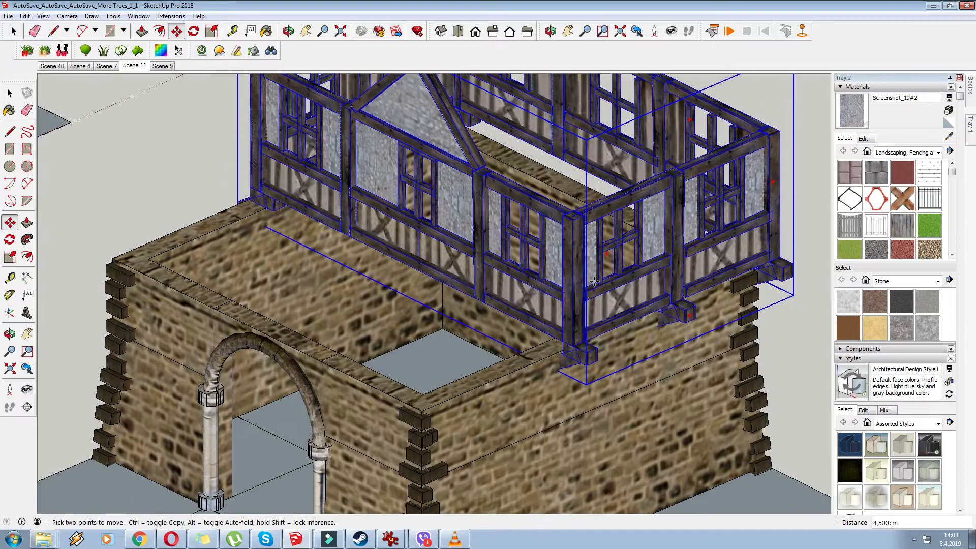
scroll(594, 281, "up", 3)
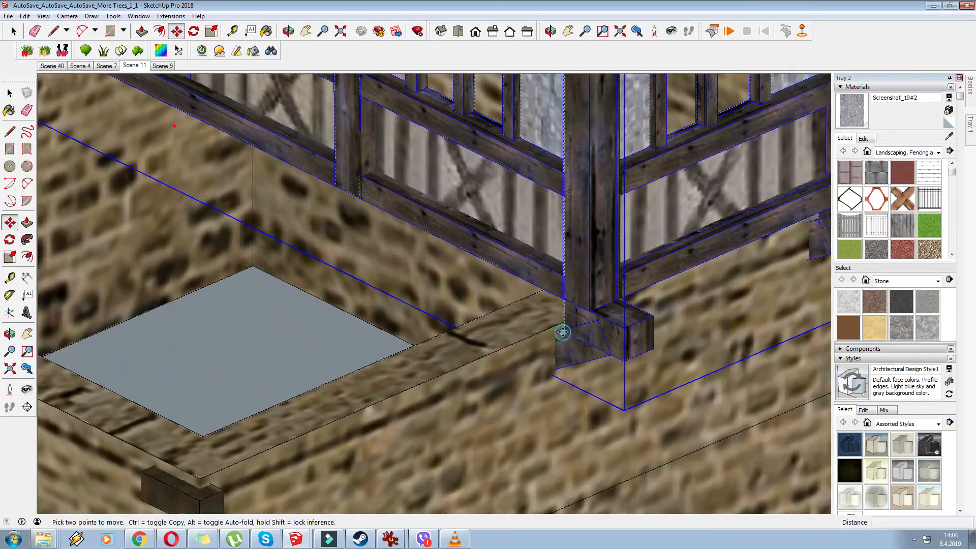
scroll(557, 327, "up", 1)
scroll(501, 285, "down", 5)
middle_click_drag(501, 305, 486, 339)
scroll(476, 380, "down", 3)
middle_click_drag(475, 379, 460, 444)
key("ctrl+t")
left_click(9, 132)
scroll(358, 312, "up", 2)
middle_click_drag(357, 312, 373, 316)
key("m")
scroll(408, 322, "down", 2)
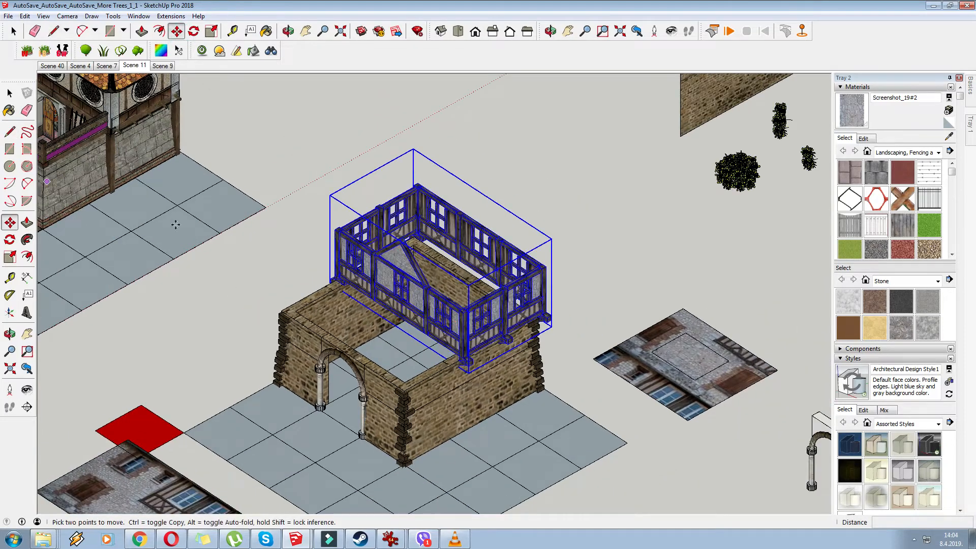
Draw a vertical line about 73 cm long down the base's inner side wall, from below the storey's end bracket to the floor
key("l")
scroll(312, 213, "up", 5)
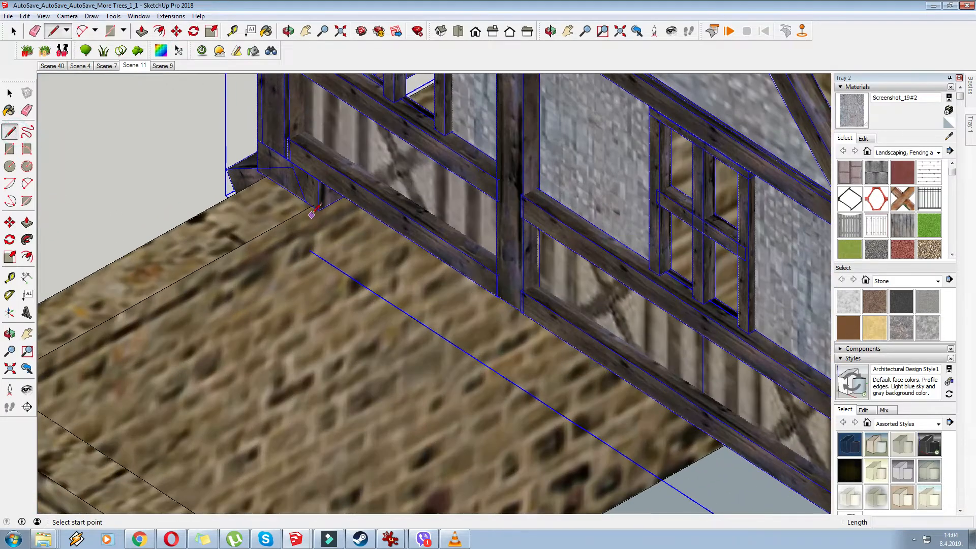
left_click(312, 206)
scroll(311, 203, "down", 3)
scroll(313, 411, "up", 1)
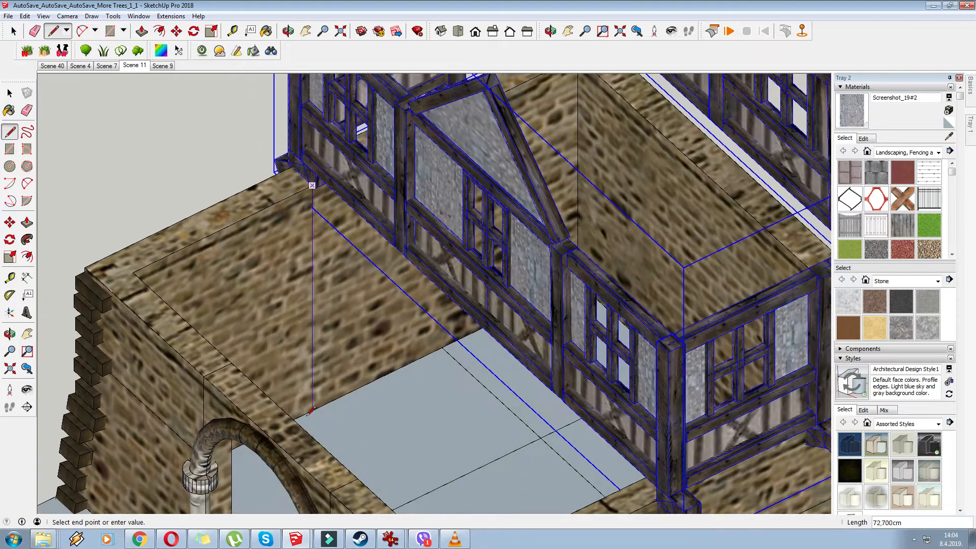
scroll(331, 307, "down", 3)
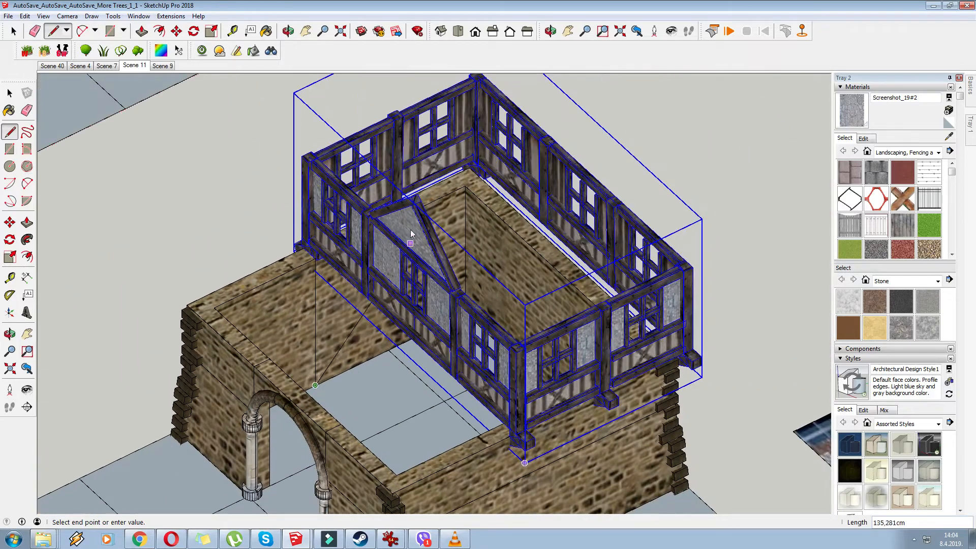
Move the timber-framed upper storey off the stone base onto the open ground behind it
left_click(178, 32)
left_click(375, 304)
left_click(625, 187)
left_click(10, 132)
left_click(316, 258)
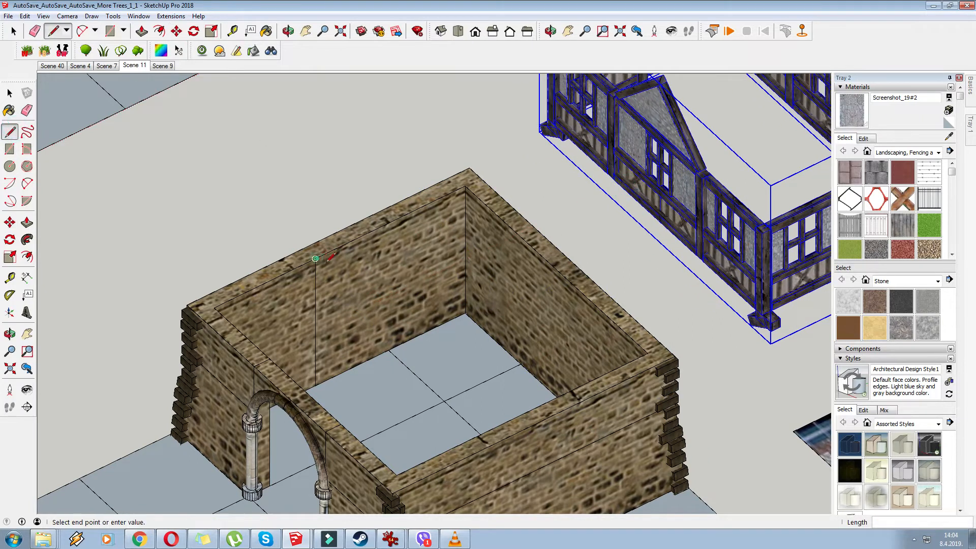
middle_click_drag(315, 259, 692, 331)
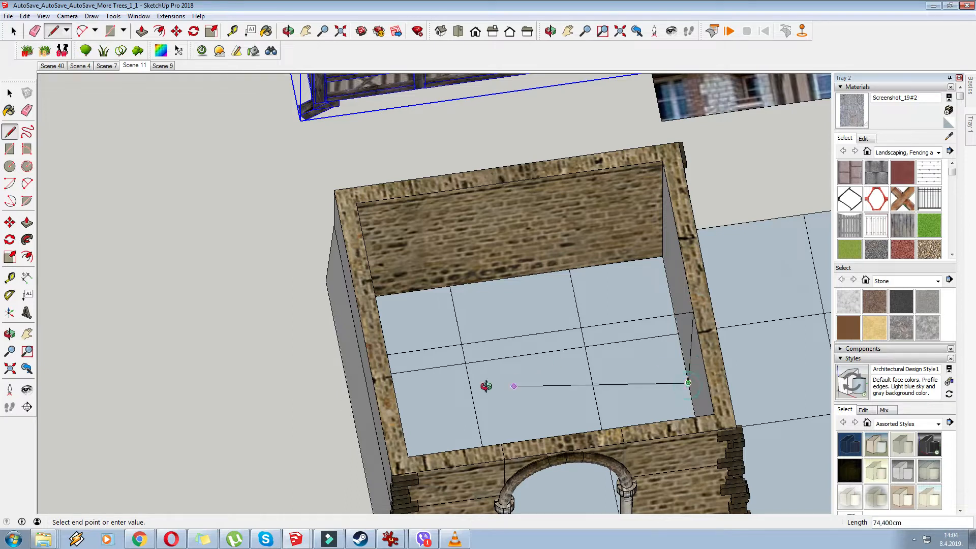
middle_click_drag(486, 387, 336, 372)
scroll(313, 388, "down", 5)
scroll(314, 346, "up", 4)
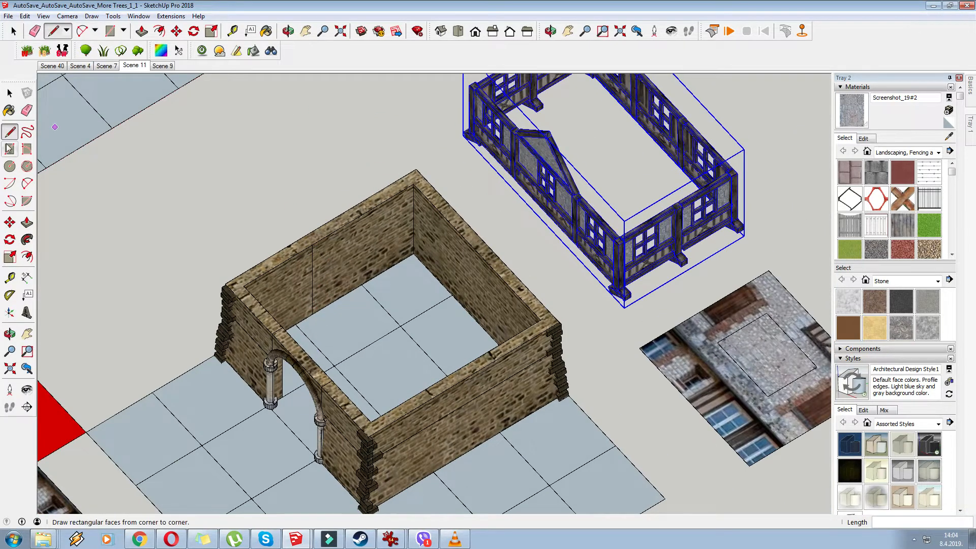
left_click(310, 317)
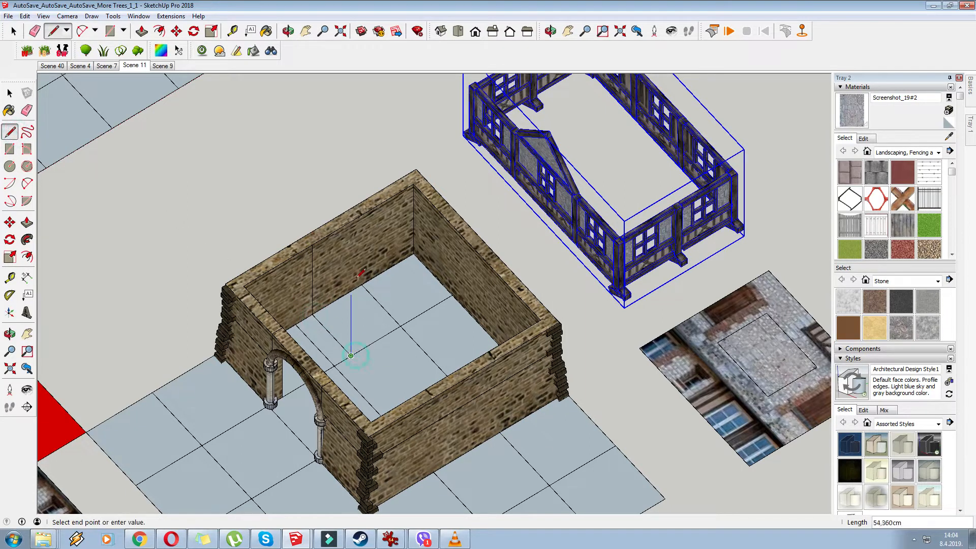
scroll(359, 298, "down", 2)
scroll(364, 307, "up", 2)
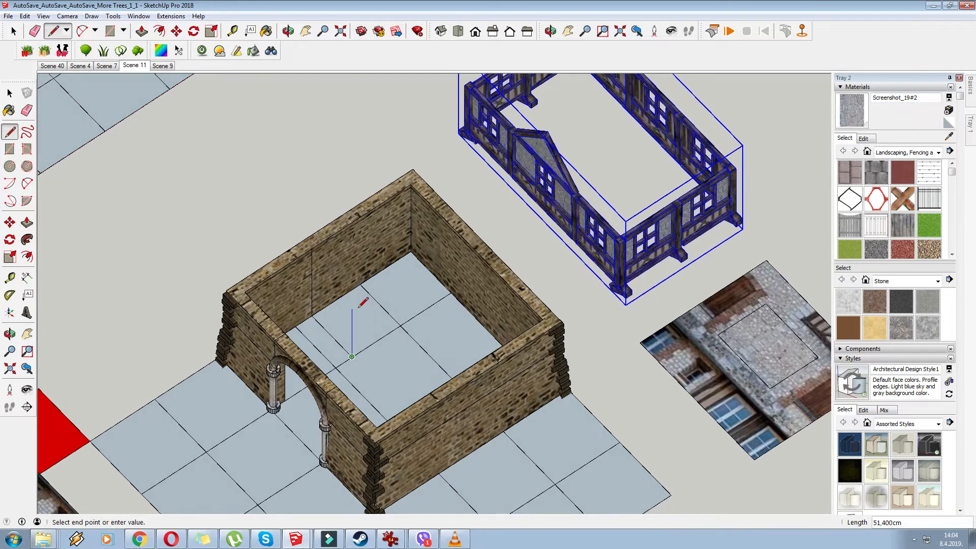
middle_click_drag(369, 309, 389, 334)
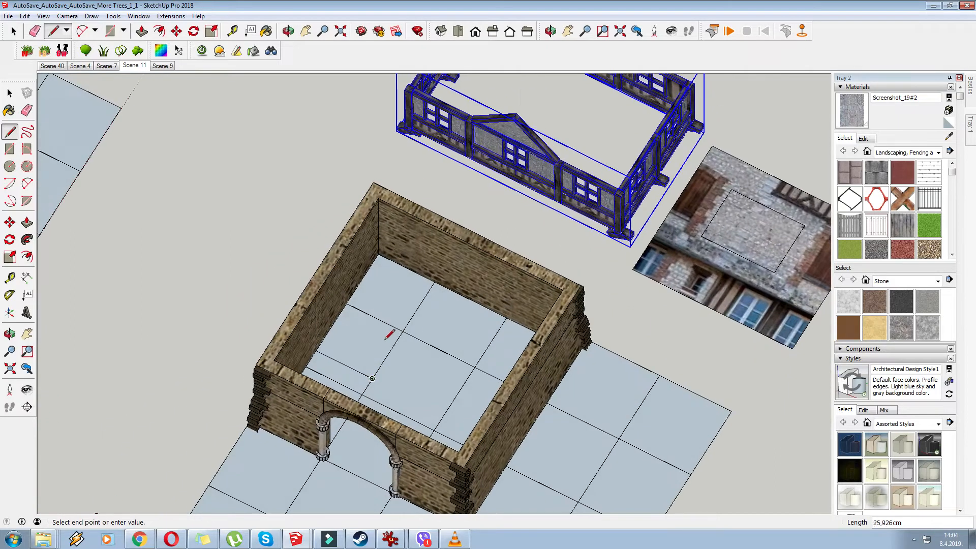
Draw an upright rectangle inside the stone base next to the inner side wall and move it 8.6 cm
key("r")
left_click(373, 378)
left_click(316, 294)
right_click(345, 331)
left_click(176, 31)
left_click(409, 371)
left_click(414, 358)
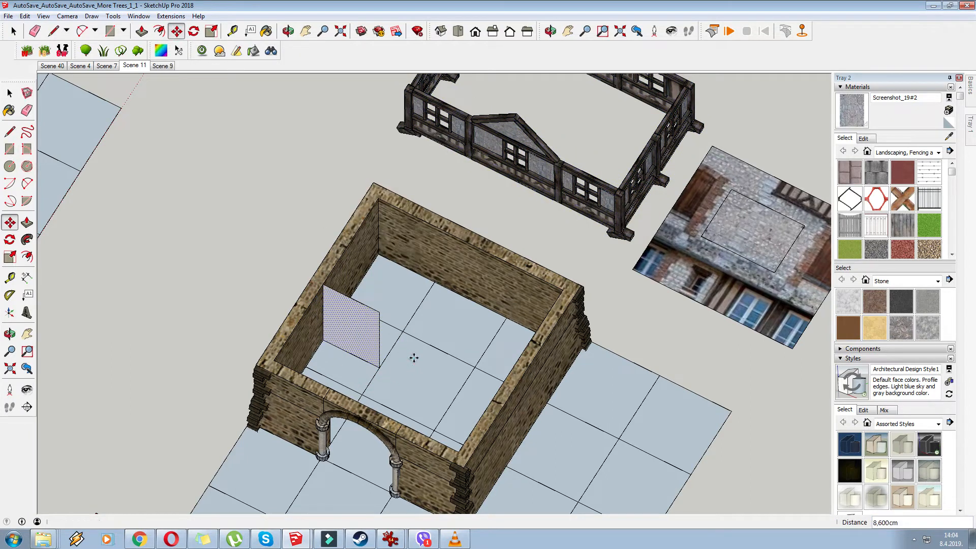
Stretch the rectangle across the room to the opposite wall, scaling it about 3.28 along the green axis
left_click(210, 31)
left_click_drag(386, 342, 498, 355)
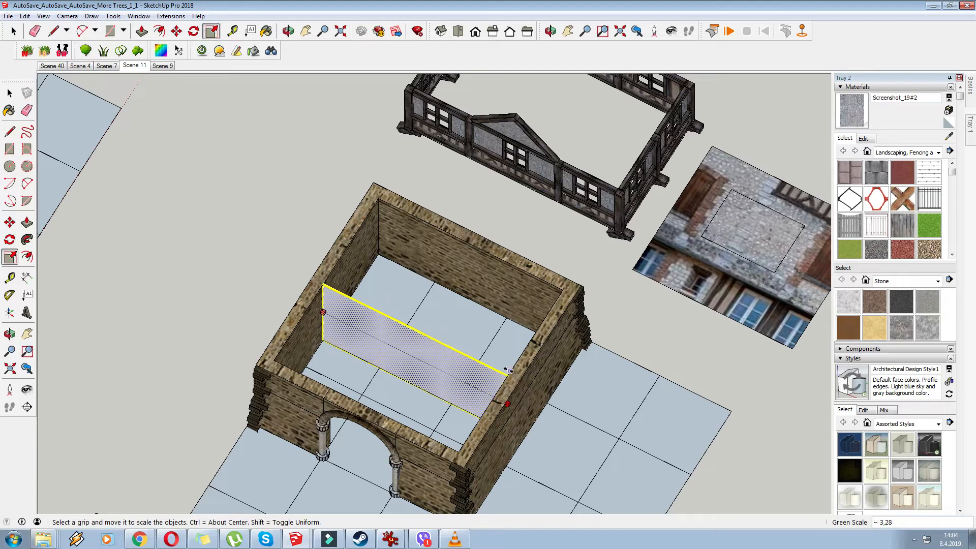
left_click(510, 370)
middle_click_drag(510, 370, 465, 388)
scroll(407, 300, "down", 2)
Sample the plaster material Screenshot_19#2 from the facade image and paint the new partition with it
left_click(949, 139)
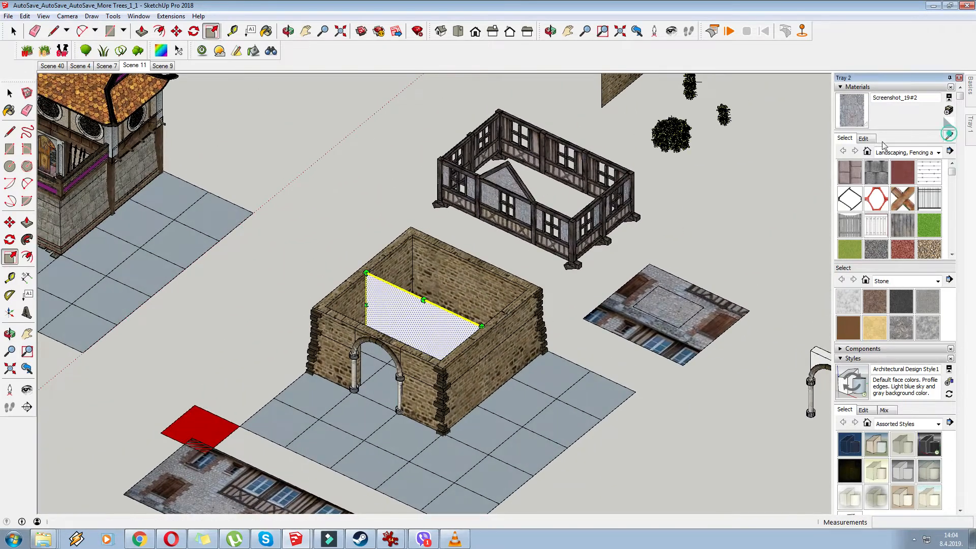
scroll(641, 304, "up", 1)
left_click(646, 304)
scroll(711, 296, "up", 2)
right_click(674, 314)
left_click(949, 137)
left_click(331, 311)
mouse_move(330, 311)
middle_mouse_down()
mouse_move(474, 342)
mouse_move(438, 374)
middle_mouse_up()
right_click(436, 371)
mouse_move(483, 296)
left_click(558, 304)
scroll(447, 350, "down", 2)
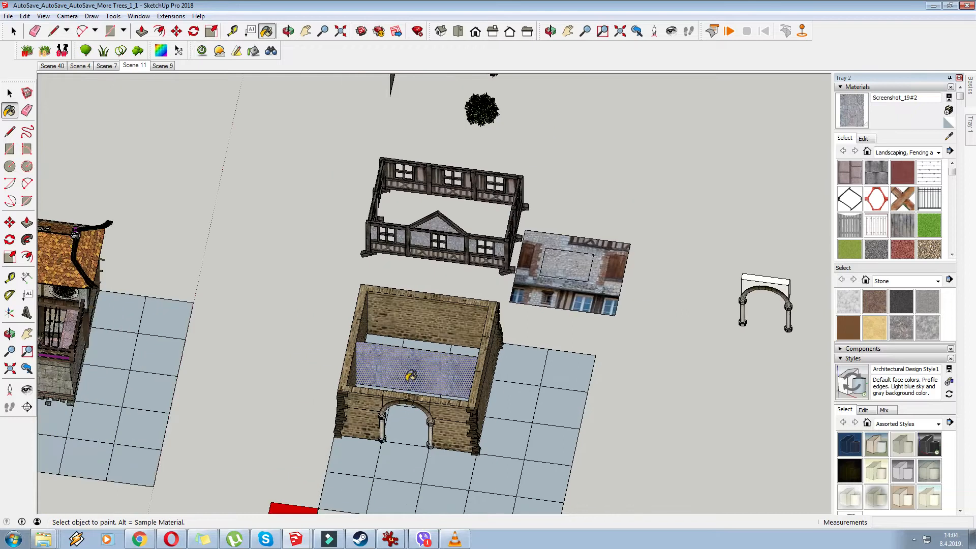
Adjust the position of the plaster texture on the partition face
right_click(410, 376)
left_click(529, 307)
scroll(454, 380, "up", 1)
left_click_drag(425, 385, 380, 350)
mouse_move(379, 350)
middle_mouse_down()
mouse_move(422, 355)
mouse_move(402, 346)
mouse_move(403, 374)
mouse_move(305, 305)
mouse_move(491, 271)
middle_mouse_up()
scroll(422, 355, "up", 4)
key("Return")
left_click(27, 131)
scroll(457, 290, "down", 4)
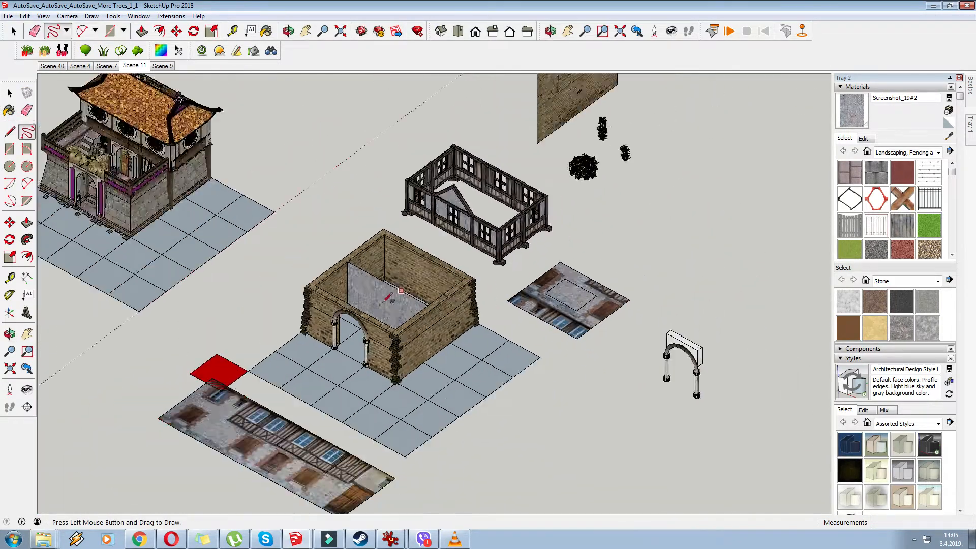
Open the upper storey's front end panel, copy its timber post and close the groups
key("m")
scroll(407, 236, "up", 5)
scroll(406, 237, "up", 3)
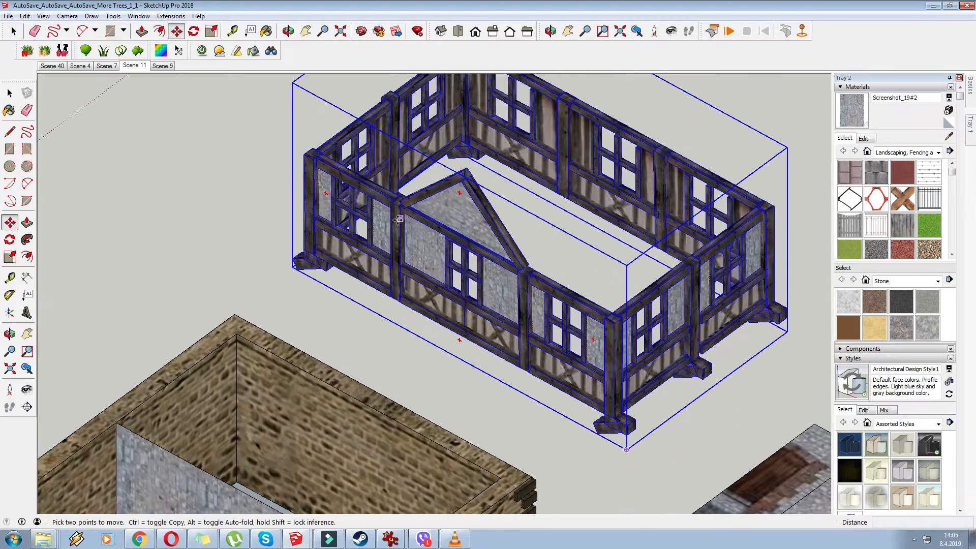
right_click(402, 218)
left_click(433, 270)
right_click(401, 229)
left_click(432, 275)
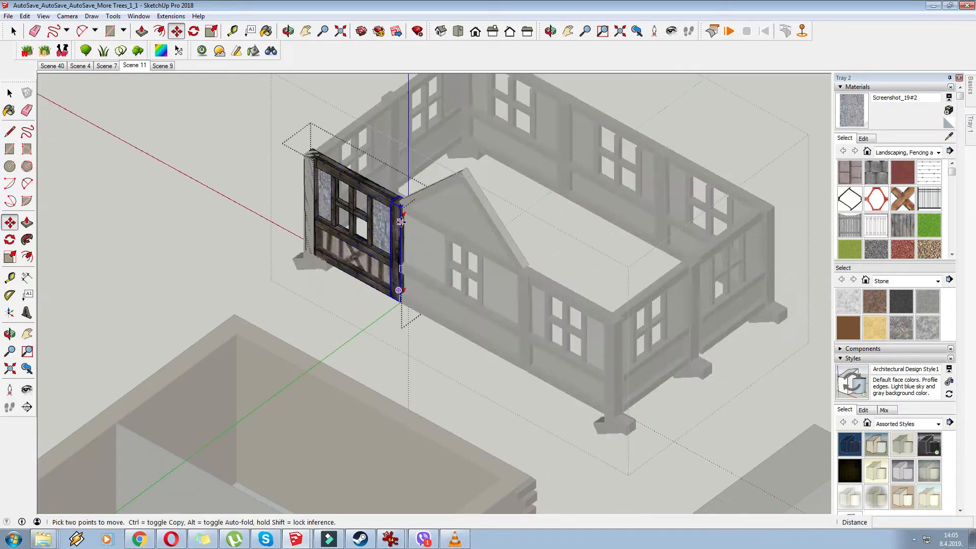
left_click(243, 167)
scroll(356, 160, "down", 5)
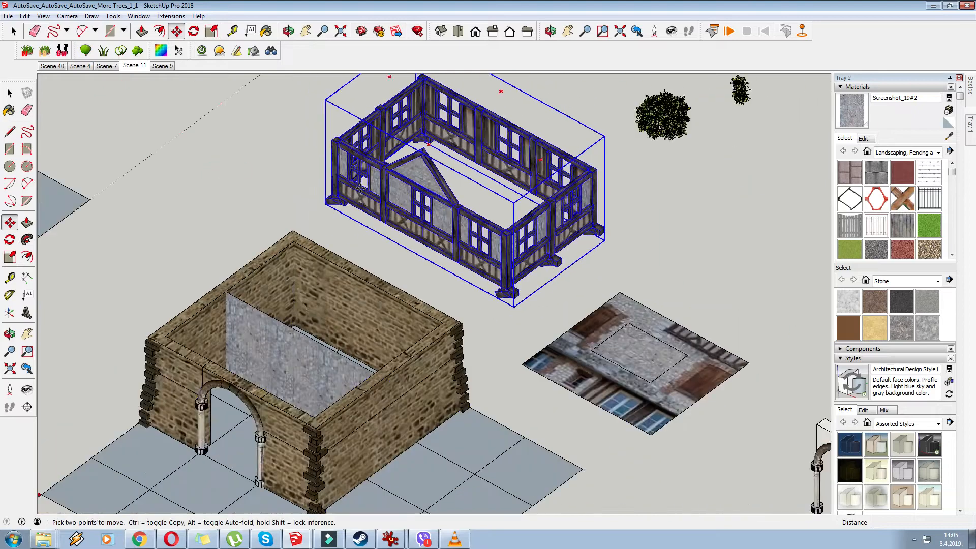
Paste the timber post onto the open ground beside the stone base
middle_click_drag(241, 231, 216, 254)
key("ctrl+v")
left_click(121, 250)
scroll(126, 208, "up", 4)
scroll(124, 208, "up", 3)
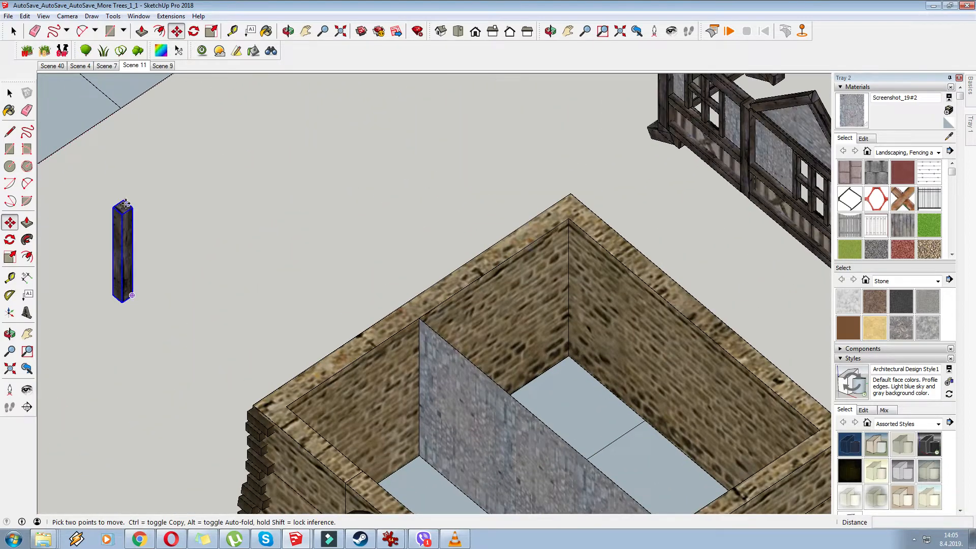
scroll(103, 168, "down", 1)
Copy the post by its top corner onto the partition's upper corner at the inner side wall
key("m")
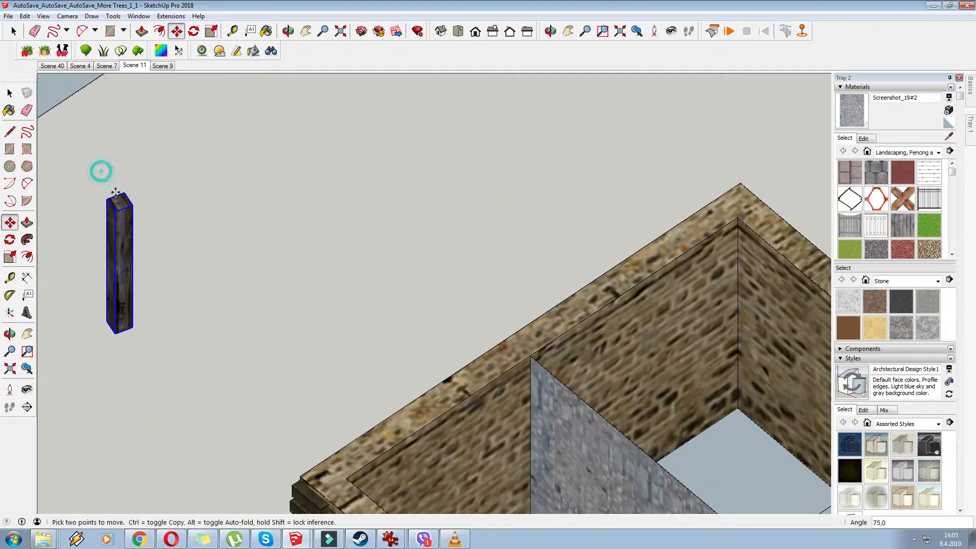
scroll(112, 201, "up", 2)
left_click(111, 195)
key("ctrl")
scroll(81, 191, "down", 3)
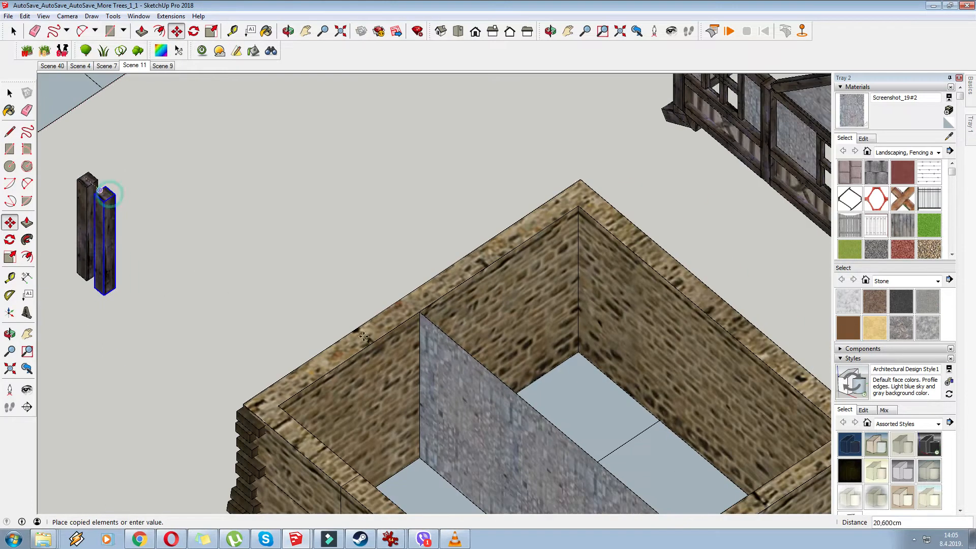
left_click(421, 310)
scroll(424, 364, "up", 2)
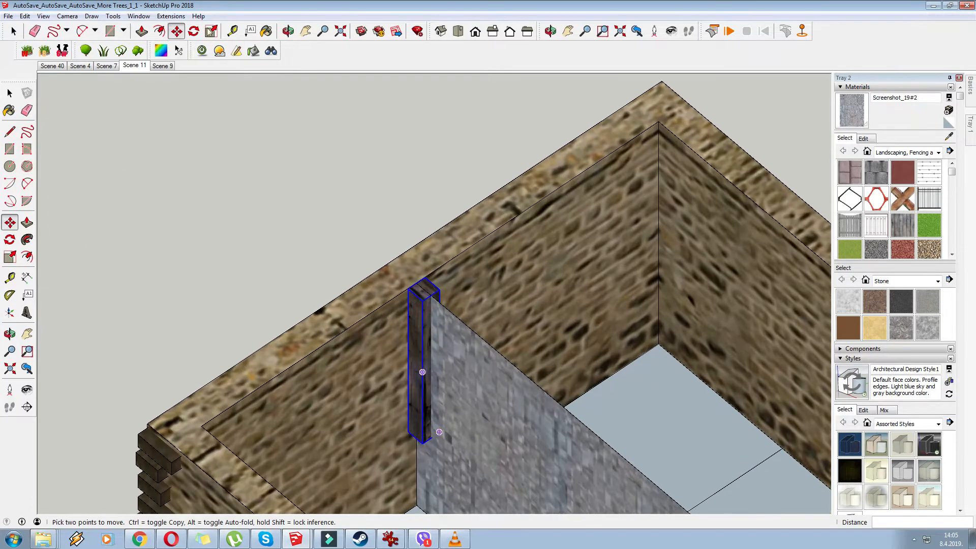
Stretch the copied post downward to the partition's full height
key("s")
scroll(397, 329, "down", 2)
left_click(409, 319)
left_click(417, 382)
middle_click_drag(417, 381, 471, 323)
scroll(501, 315, "down", 2)
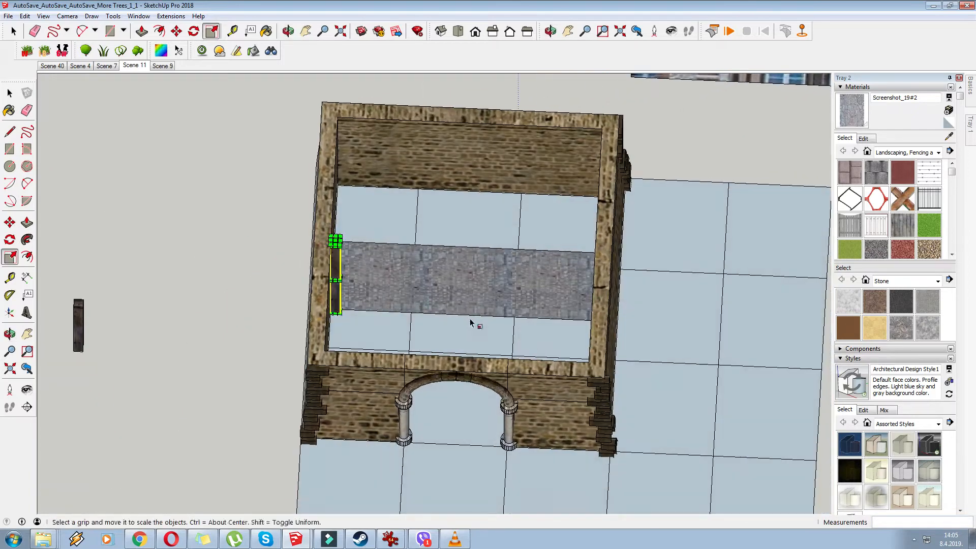
Copy the stretched post about 130.3 cm along the partition to its opposite end
left_click(177, 32)
scroll(320, 239, "up", 4)
left_click(319, 245)
key("ctrl")
scroll(319, 245, "down", 3)
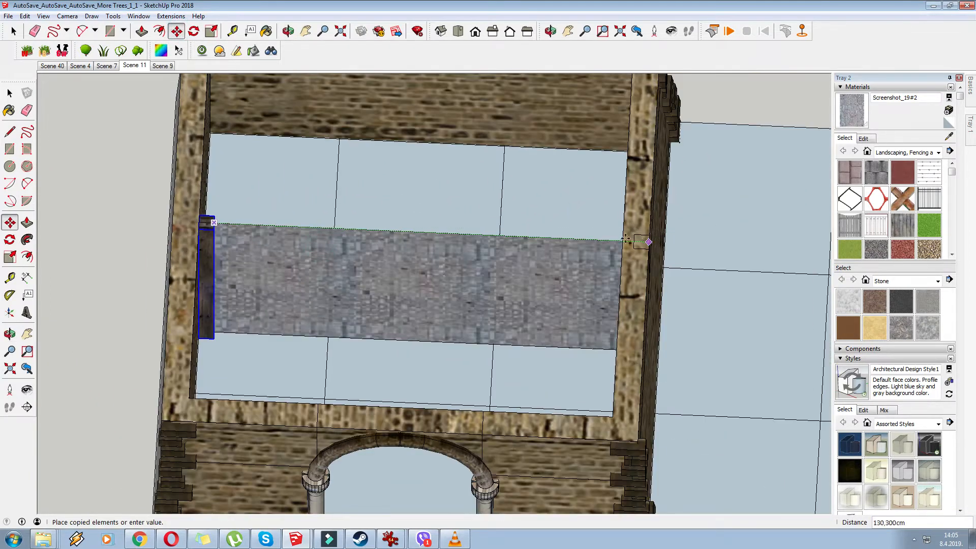
left_click(626, 238)
Copy the post to three intermediate positions along the partition, the last one 16.1 cm from its neighbour
middle_click_drag(539, 356, 553, 365)
key("ctrl")
left_click(588, 364)
left_click(452, 366)
key("ctrl")
left_click(564, 366)
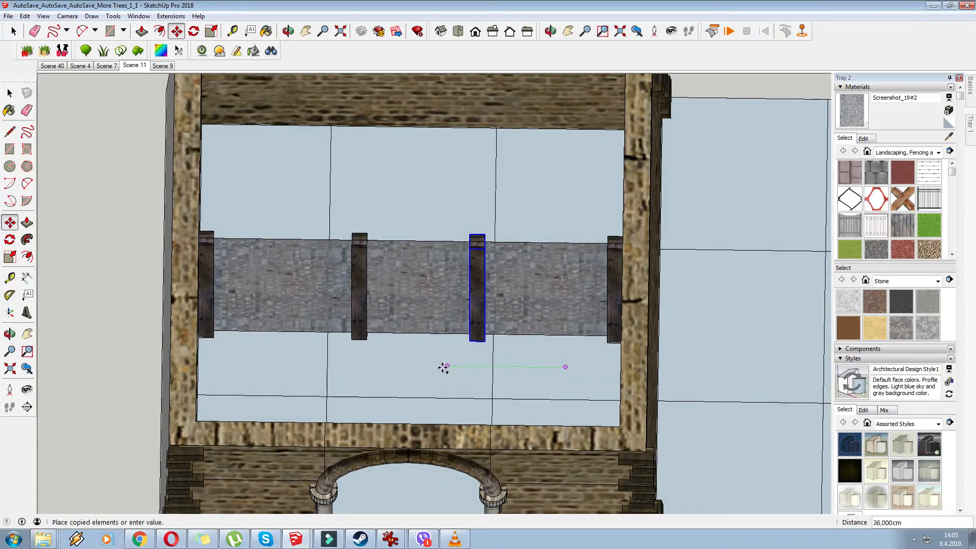
left_click(432, 367)
key("ctrl")
left_click(347, 375)
left_click(399, 375)
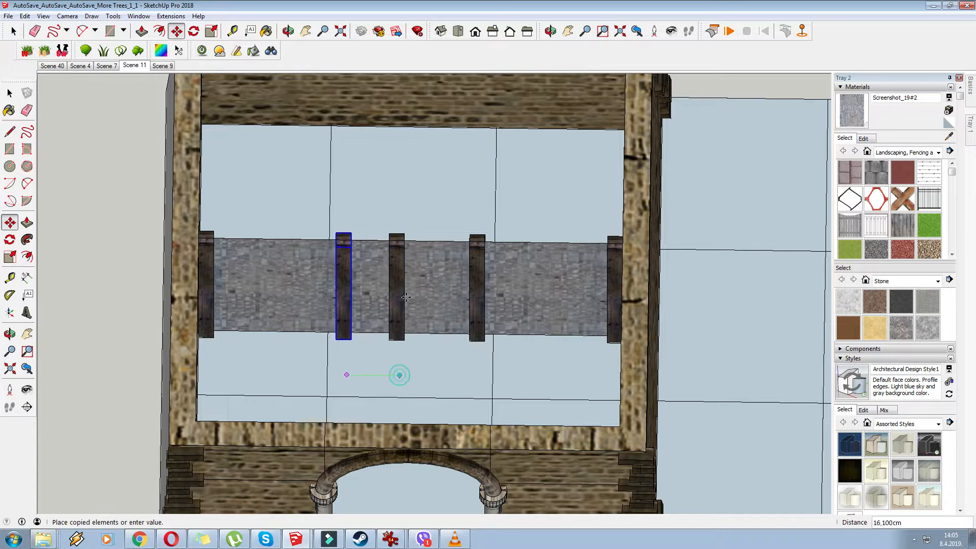
Rotate the extra middle post to horizontal and move it to the base of the partition's end bay
left_click(396, 258)
left_click(434, 295)
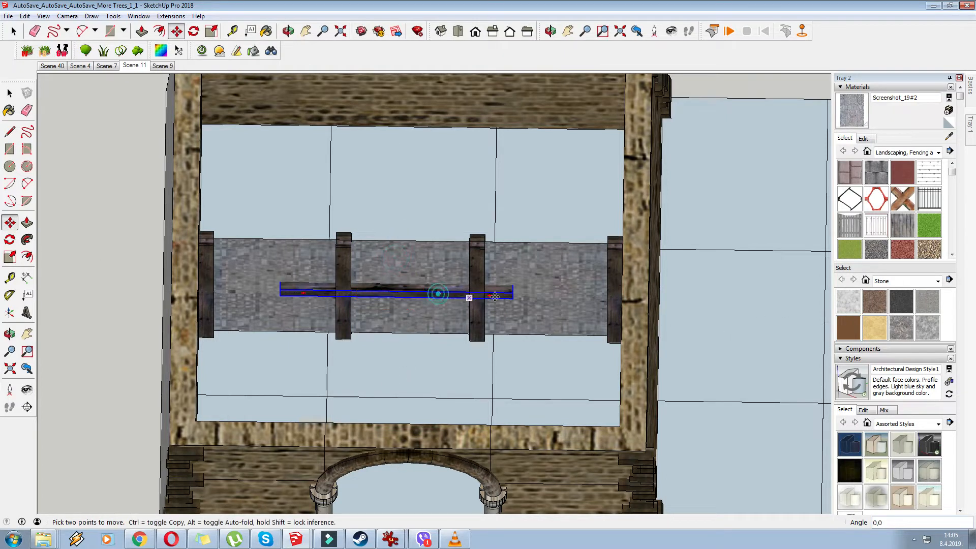
scroll(501, 291, "up", 2)
left_click(519, 300)
left_click(667, 365)
Shorten the horizontal beam so it spans only the partition's end bay
scroll(305, 356, "up", 1)
left_click(212, 31)
middle_click_drag(344, 358, 334, 392)
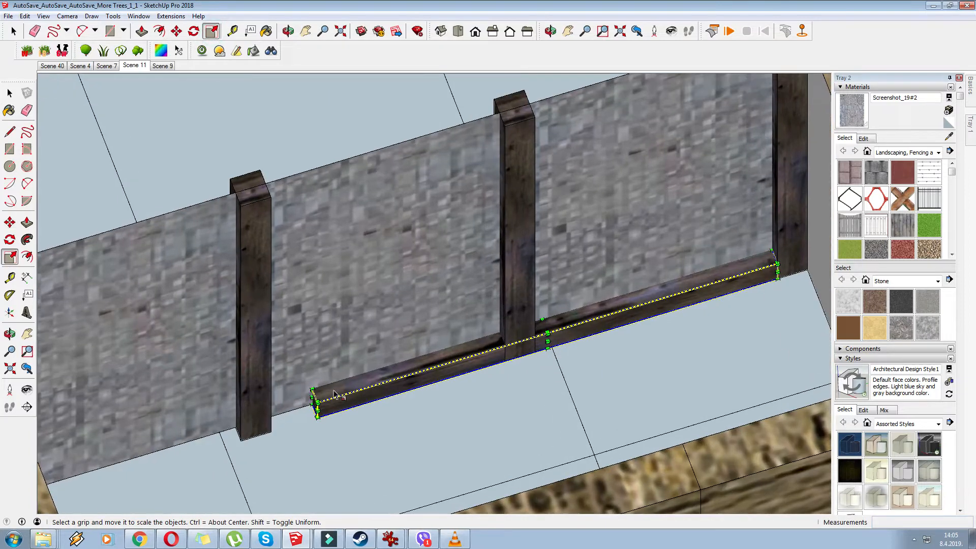
left_click_drag(314, 397, 504, 342)
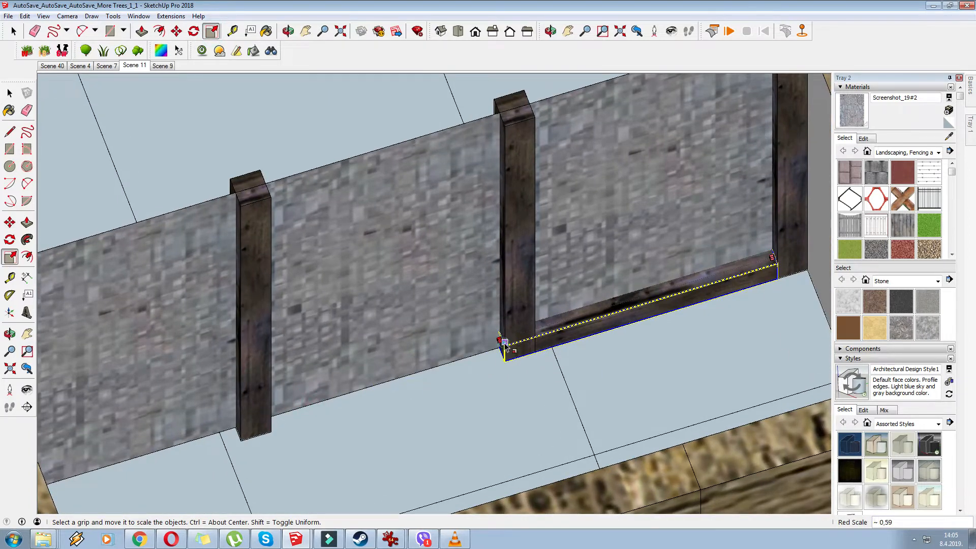
Copy the base beam into the partition's other two bays, aligning the copies with the posts
scroll(503, 342, "down", 2)
middle_click_drag(503, 341, 501, 304)
left_click(178, 32)
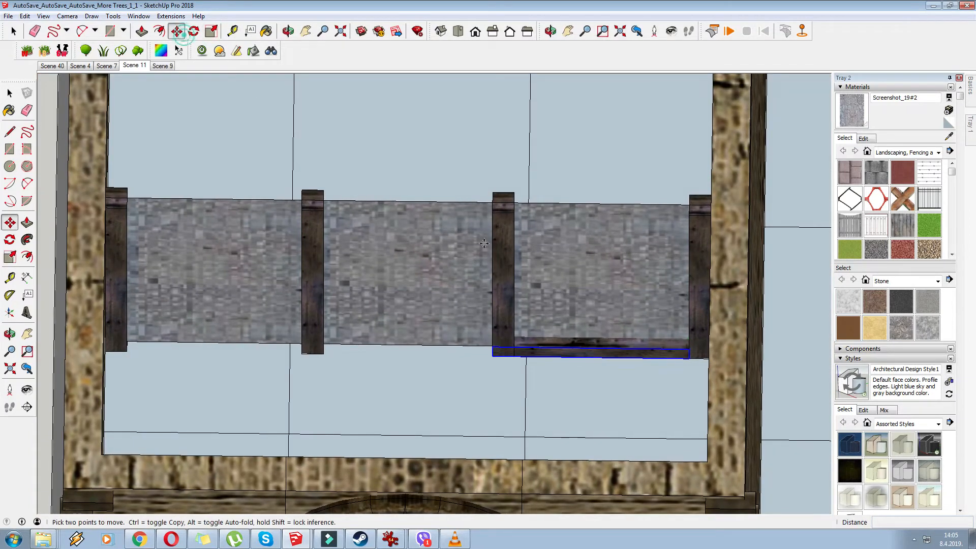
left_click(689, 349)
key("ctrl")
left_click(302, 345)
middle_click_drag(448, 349, 503, 305)
middle_click_drag(143, 370, 103, 333)
left_click(105, 328)
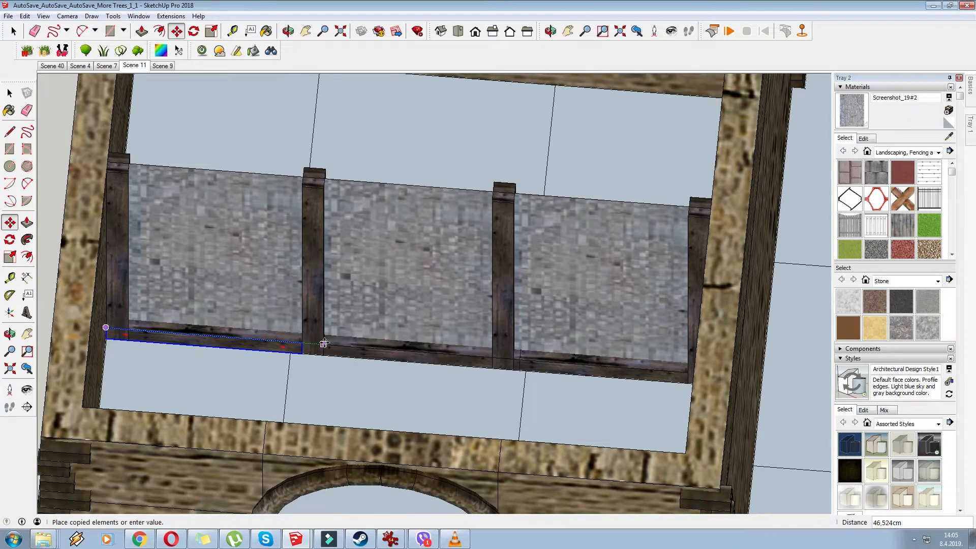
left_click(324, 342)
Shorten the middle bay's base beam to end at the adjacent post and adjust its depth
scroll(435, 371, "up", 2)
left_click(213, 31)
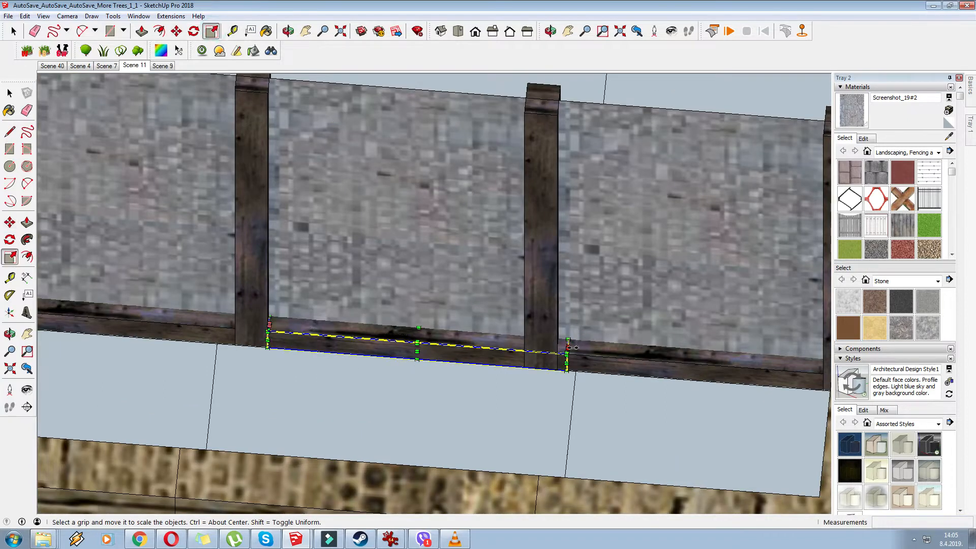
middle_click_drag(575, 347, 575, 393)
left_click_drag(568, 381, 518, 370)
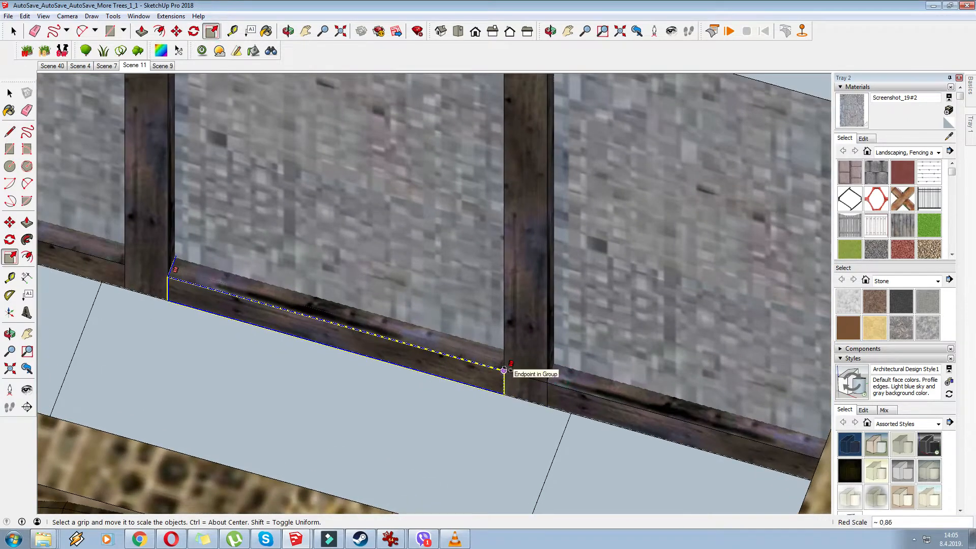
left_click_drag(342, 304, 343, 319)
Draw a rectangle over the partition's middle plaster panel and erase the panel to open a doorway
scroll(398, 313, "down", 3)
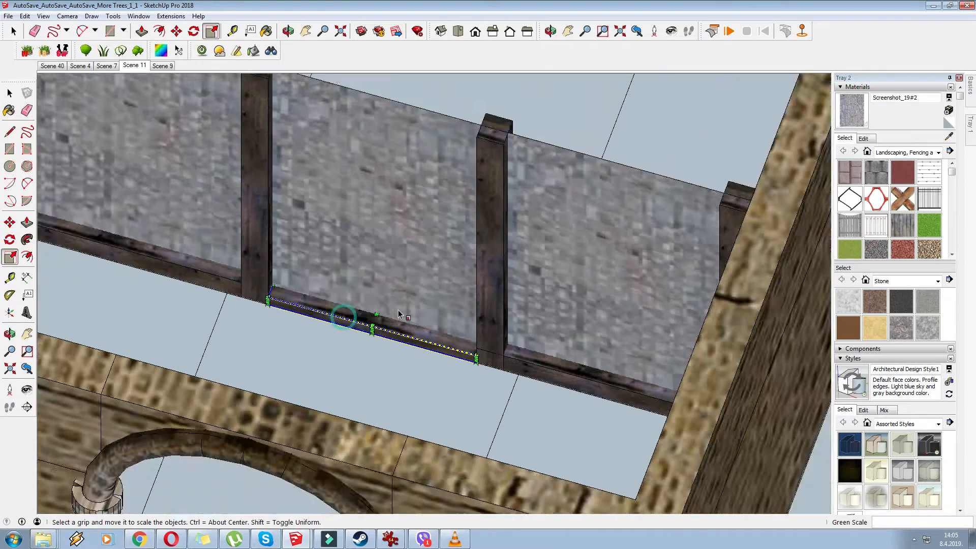
middle_click_drag(398, 313, 447, 308)
left_click(375, 252)
left_click(9, 148)
middle_click_drag(285, 183, 315, 138)
left_click(292, 114)
scroll(447, 320, "up", 5)
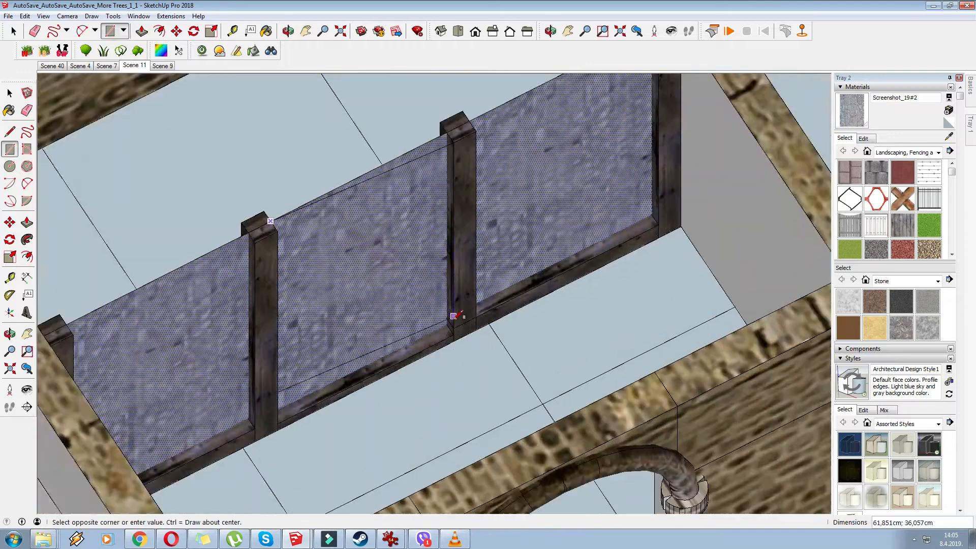
left_click(443, 325)
left_click(36, 31)
left_click_drag(266, 135, 358, 168)
Outline a small rectangular floor face about 19 cm deep behind the doorway's base beam
scroll(432, 268, "down", 2)
mouse_move(432, 268)
middle_mouse_down()
mouse_move(455, 278)
mouse_move(410, 331)
mouse_move(303, 354)
mouse_move(491, 421)
mouse_move(448, 415)
mouse_move(503, 441)
middle_mouse_up()
scroll(409, 359, "down", 4)
mouse_move(399, 404)
middle_mouse_down()
mouse_move(382, 411)
mouse_move(355, 359)
middle_mouse_up()
scroll(356, 359, "up", 2)
key("r")
scroll(334, 257, "up", 4)
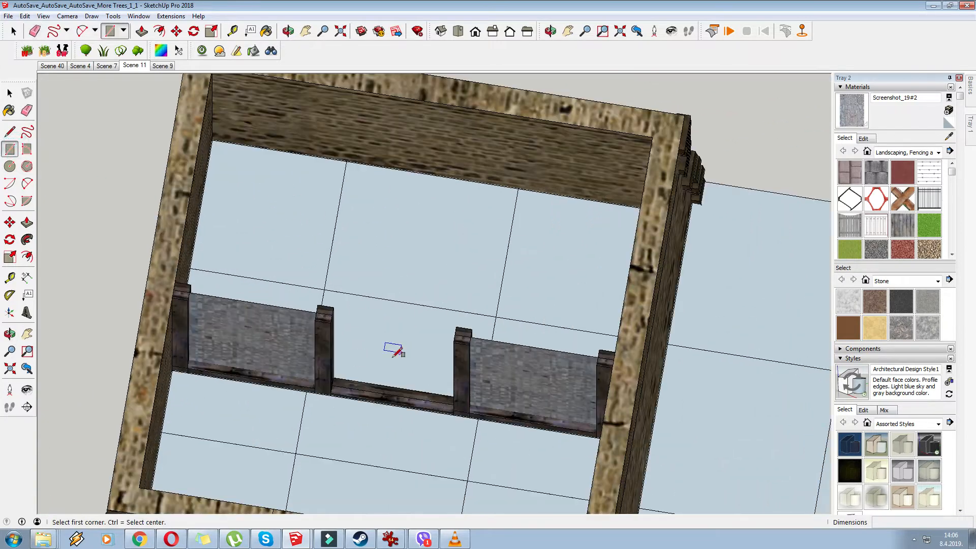
scroll(354, 375, "up", 1)
left_click(9, 133)
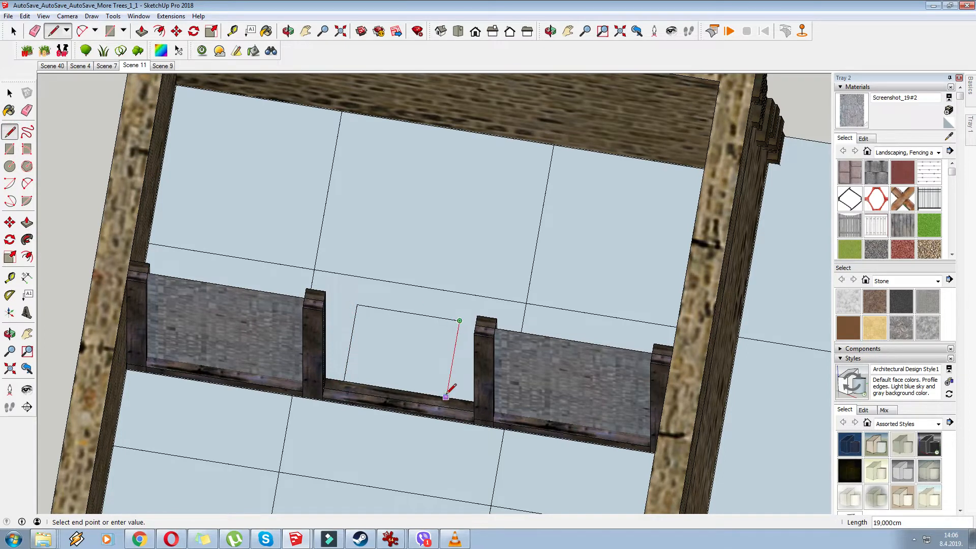
left_click(344, 379)
Scale the floor face to reach both side walls and the back wall of the rear room
left_click(212, 31)
middle_click_drag(395, 305, 432, 335)
left_click(432, 335)
left_click_drag(458, 330, 657, 250)
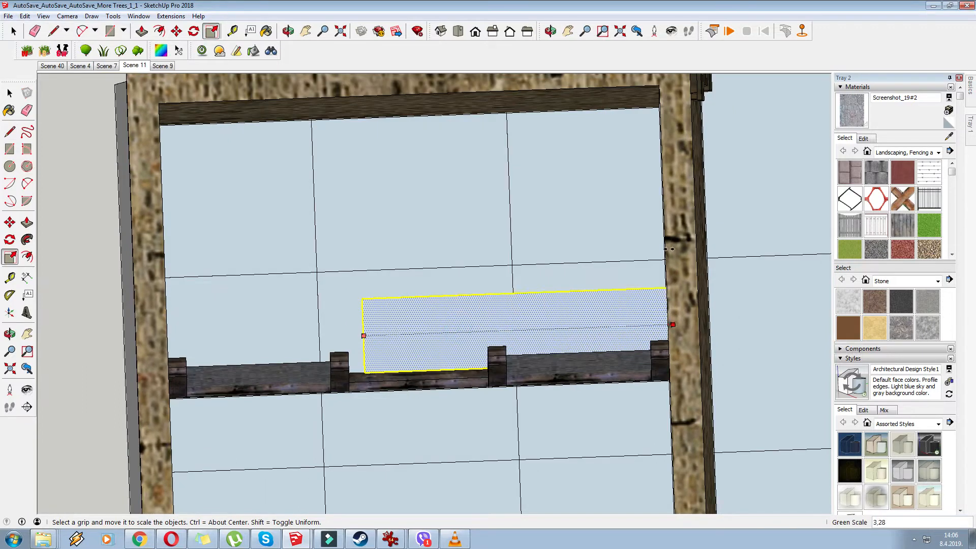
left_click_drag(364, 336, 164, 260)
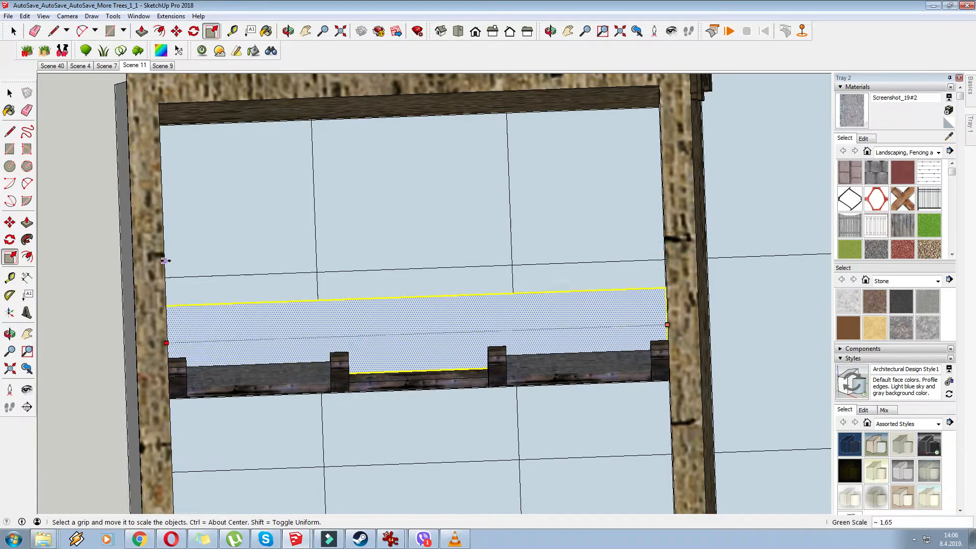
scroll(431, 326, "down", 3)
left_click_drag(415, 299, 412, 148)
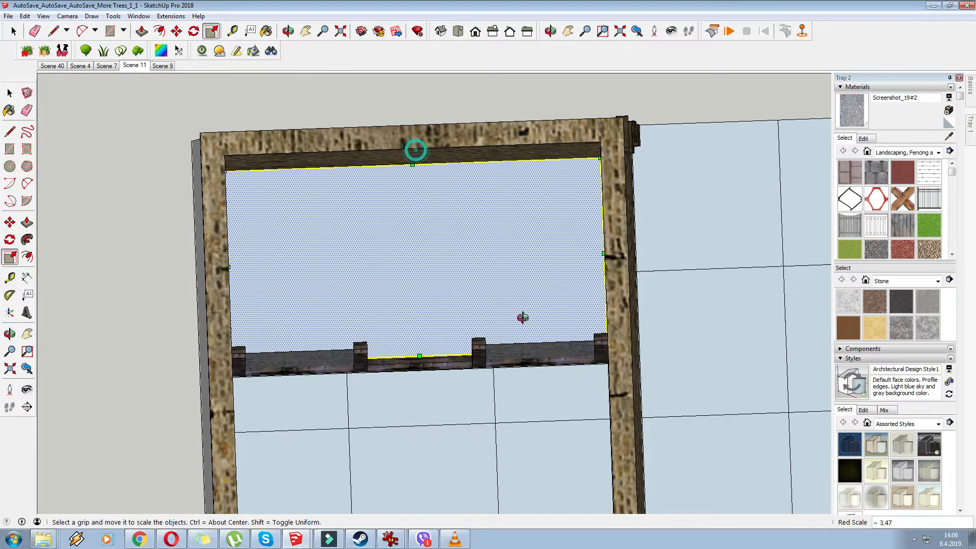
Reverse the rear room's floor face and paint it with the Wood Fence material
middle_click_drag(522, 317, 361, 244)
right_click(362, 244)
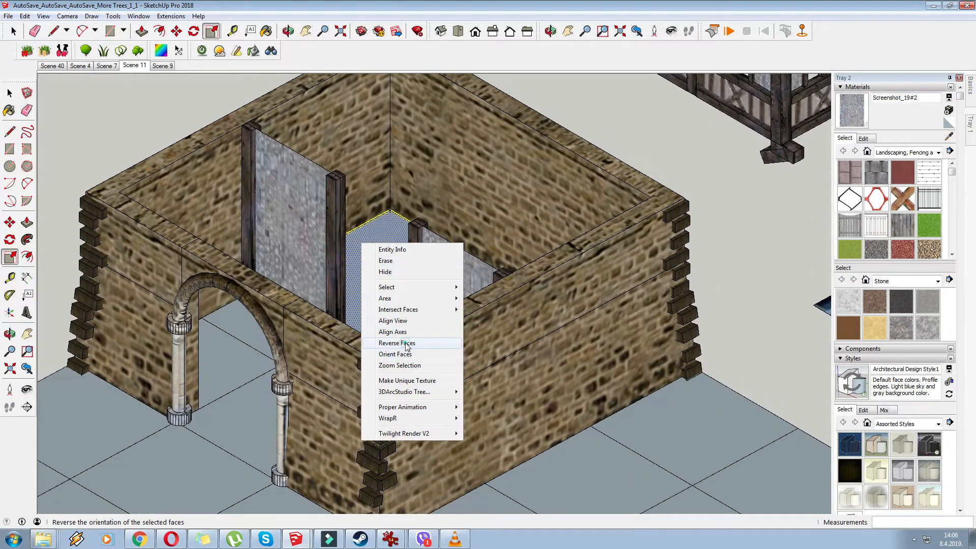
left_click(408, 343)
scroll(710, 406, "down", 2)
scroll(924, 225, "down", 3)
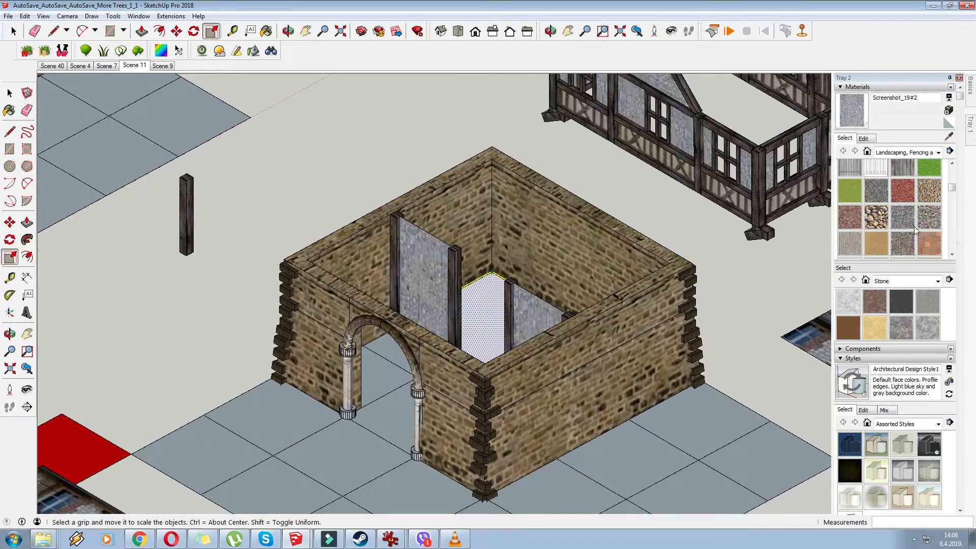
left_click(929, 250)
middle_click_drag(552, 163, 527, 290)
left_click(517, 257)
Reposition the Wood Fence texture on the rear room's floor to adjust the plank size
right_click(470, 252)
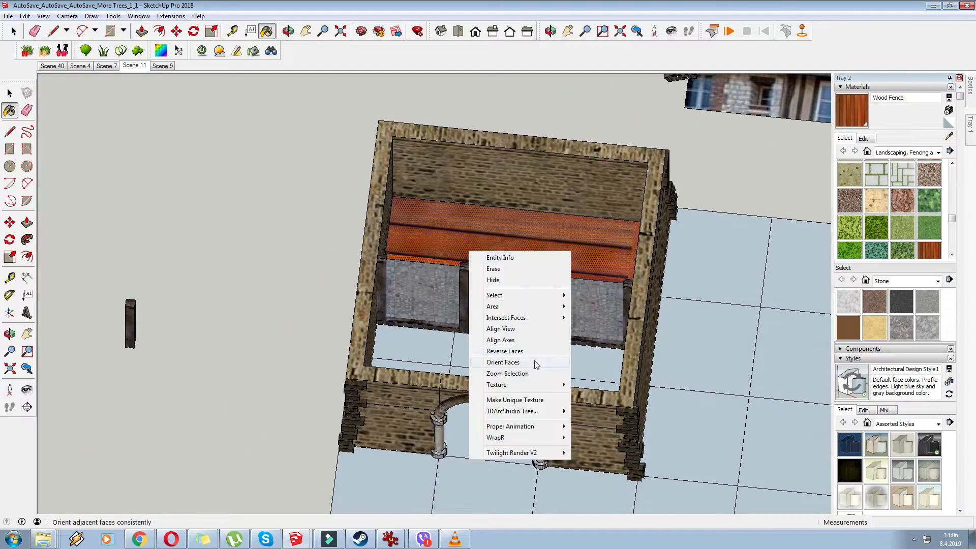
left_click(593, 387)
scroll(453, 288, "down", 2)
middle_click_drag(453, 289, 514, 275)
left_click_drag(573, 244, 453, 431)
scroll(459, 279, "up", 3)
right_click(452, 273)
left_click(470, 279)
Recolour the Wood Fence material to match the dark timber of the partition post
mouse_move(470, 279)
middle_mouse_down()
mouse_move(310, 169)
mouse_move(625, 213)
middle_mouse_up()
left_click(950, 133)
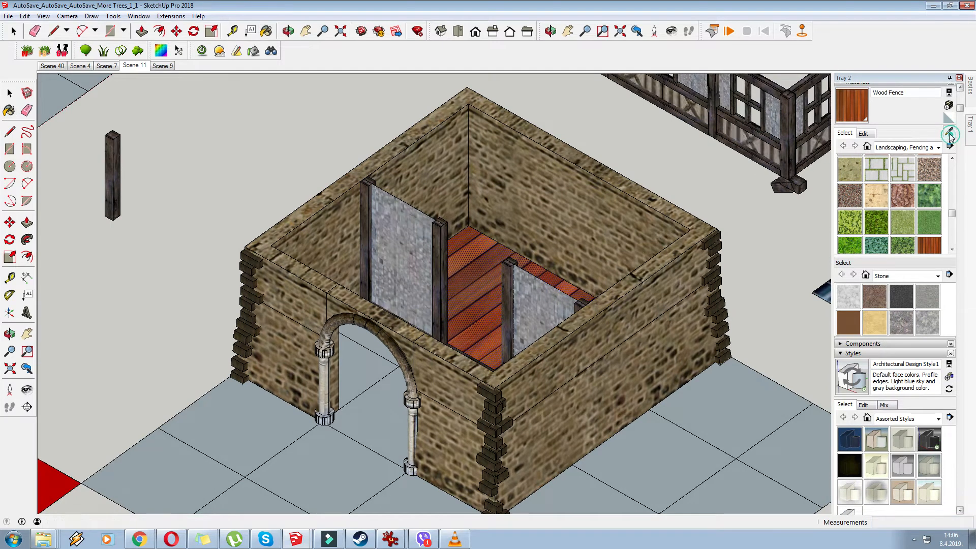
right_click(475, 272)
left_click(530, 418)
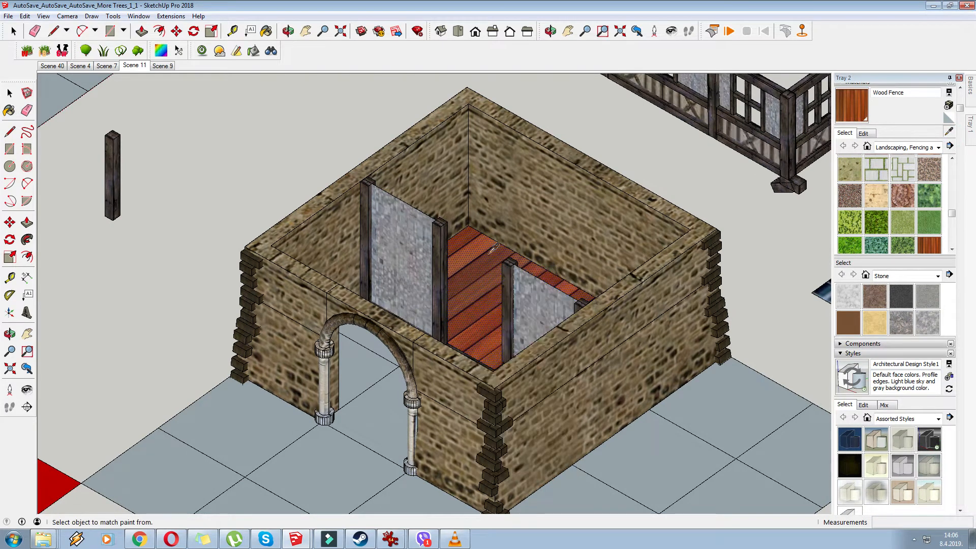
left_click(863, 133)
scroll(442, 292, "up", 3)
scroll(445, 285, "up", 2)
left_click(448, 282)
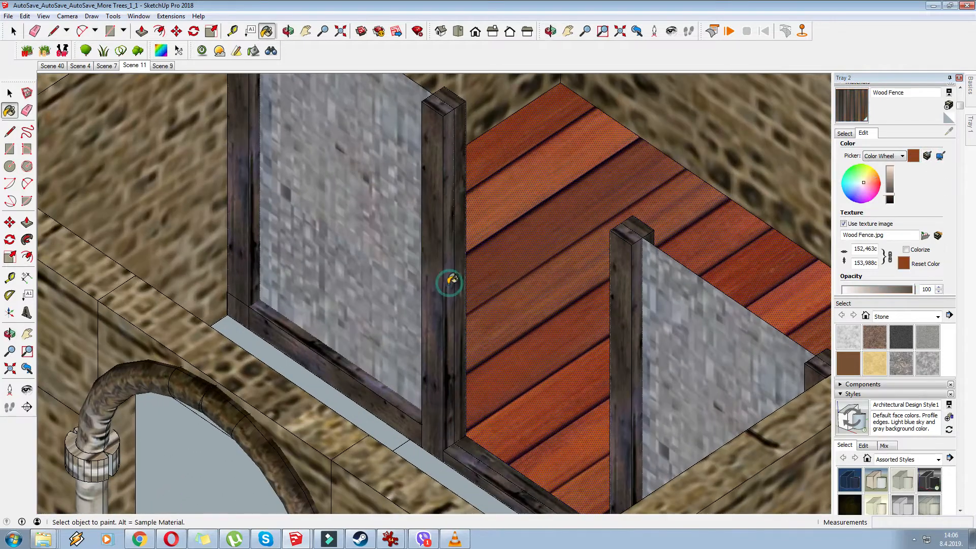
Rotate and shrink the floor's Wood Fence texture so narrow planks run from front to back
scroll(449, 280, "down", 2)
middle_click_drag(545, 219, 582, 320)
right_click(516, 220)
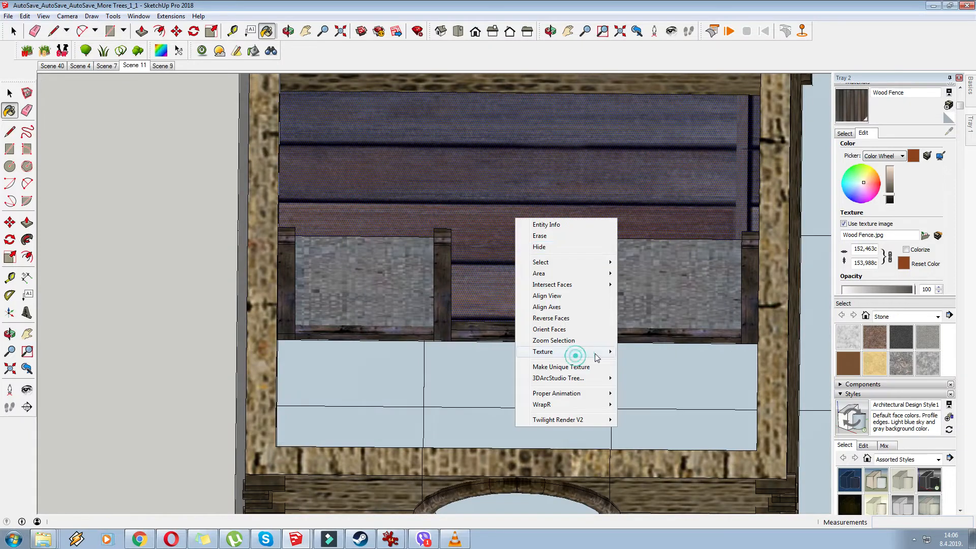
left_click(630, 350)
scroll(507, 262, "down", 5)
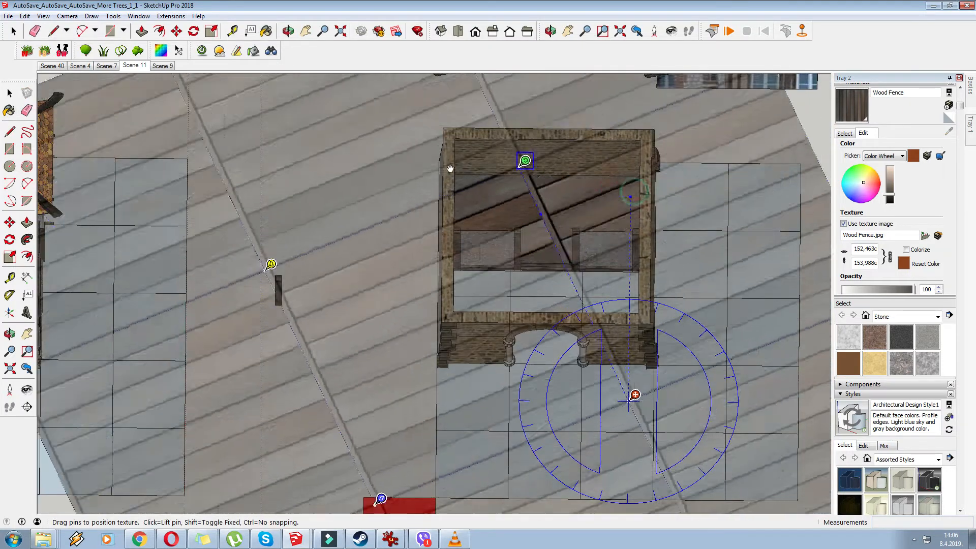
left_click_drag(524, 161, 523, 394)
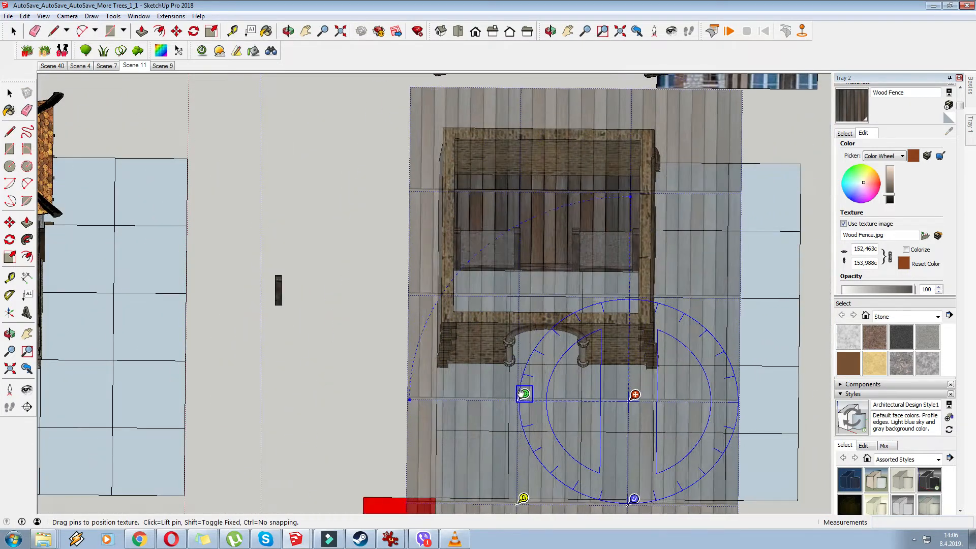
scroll(562, 272, "up", 3)
Copy the wooden floor out behind the stone base and make the copy a group
middle_click_drag(549, 244, 401, 217)
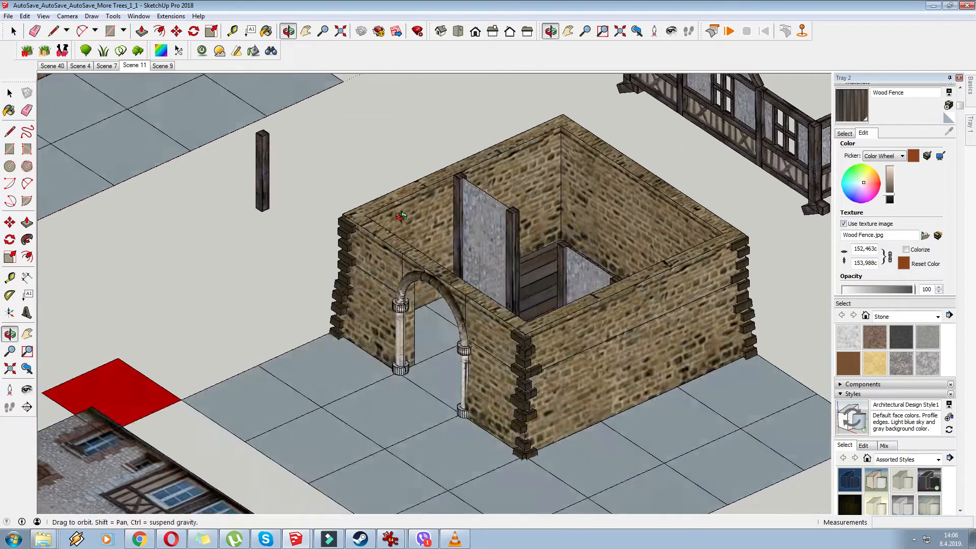
scroll(348, 122, "down", 3)
key("b")
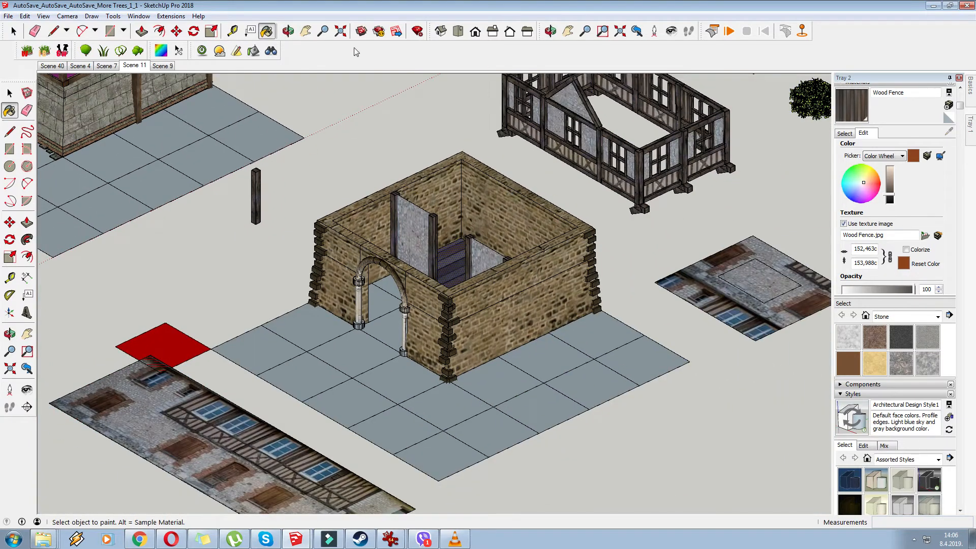
left_click(176, 31)
scroll(482, 290, "down", 2)
left_click(455, 266, "ctrl")
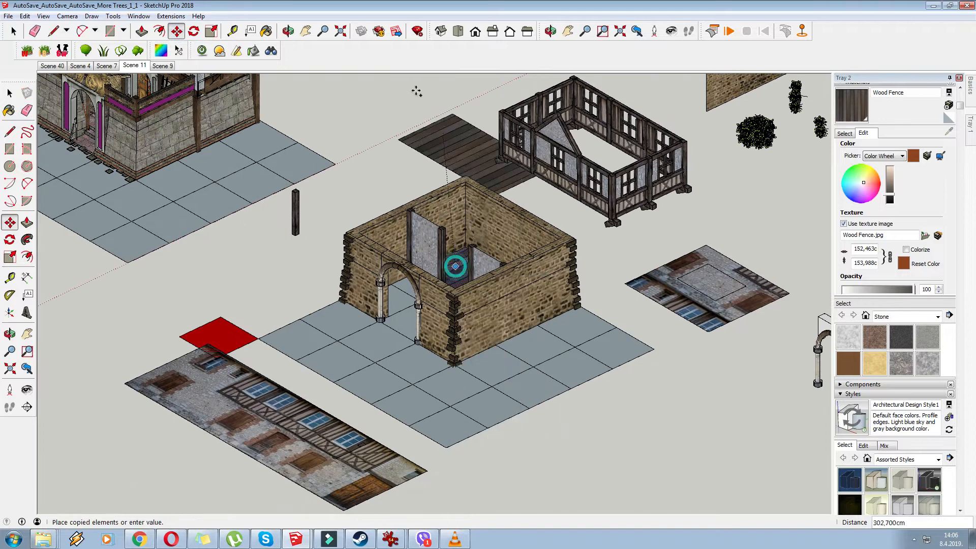
left_click(402, 101)
right_click(414, 105)
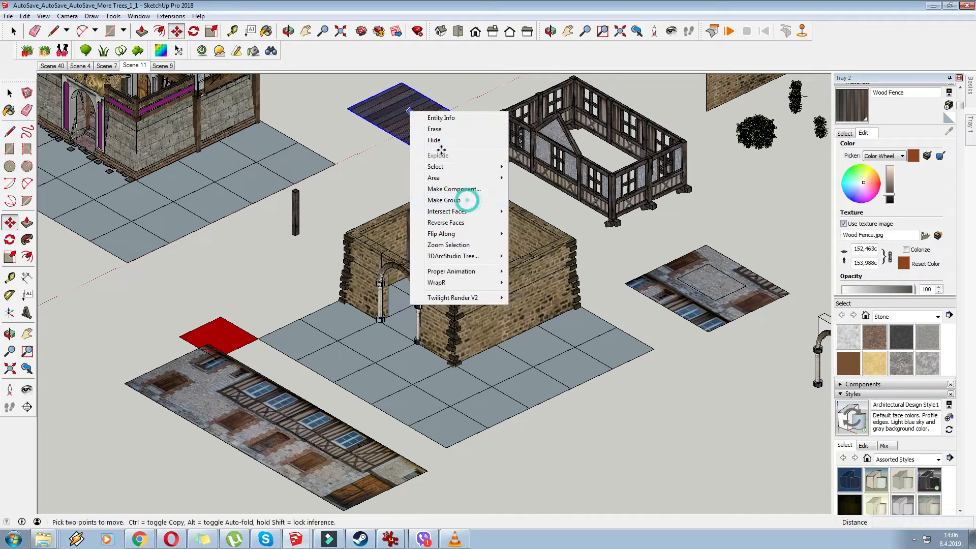
left_click(465, 201)
Move the grouped floor by its corner about 270.9 cm onto the bottom corner of the timber-framed upper storey
left_click(443, 162)
scroll(602, 231, "up", 5)
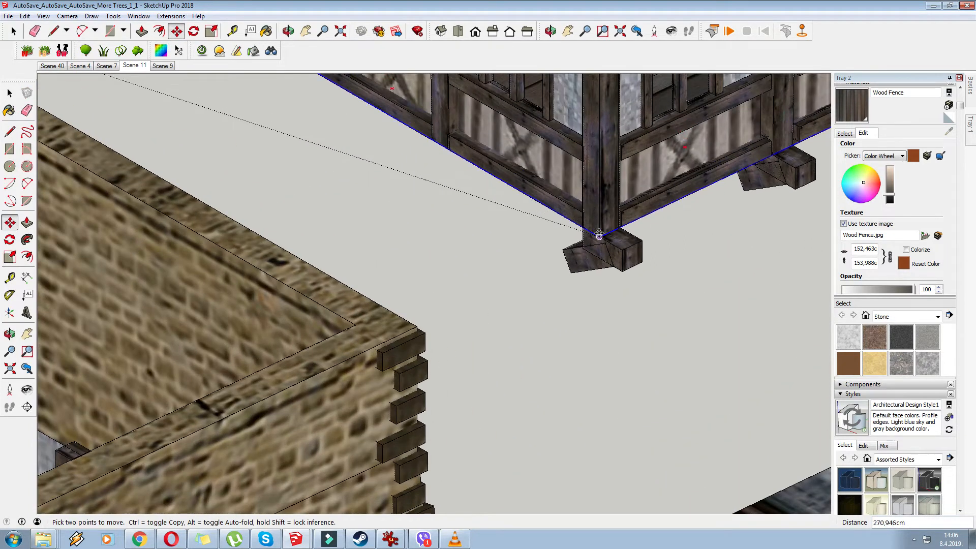
scroll(374, 394, "down", 3)
middle_click_drag(379, 394, 381, 423)
scroll(559, 335, "down", 3)
scroll(600, 188, "up", 3)
middle_click_drag(599, 188, 732, 259)
Open the floor group and move its back edge about 20.1 cm to the upper storey's back wall
right_click(402, 171)
left_click(420, 227)
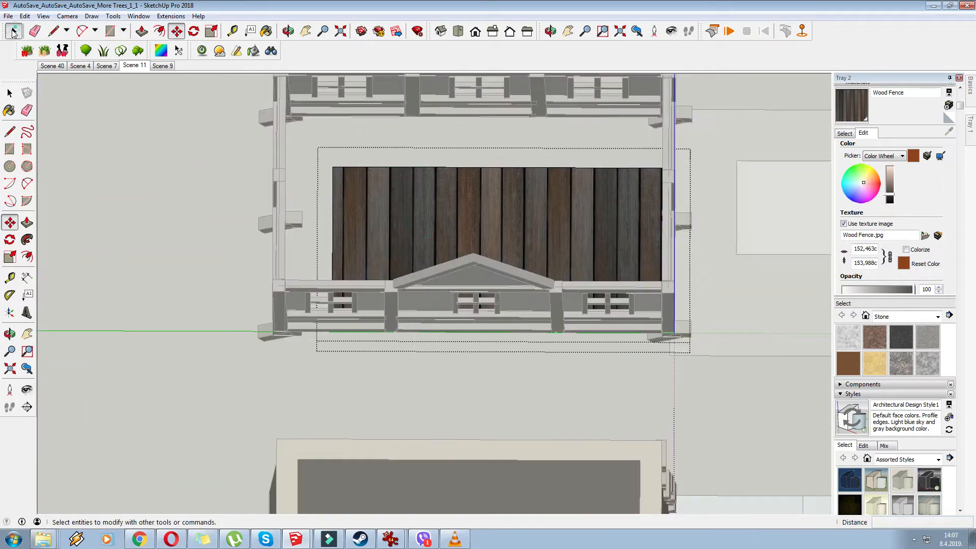
left_click(13, 31)
scroll(365, 196, "down", 1)
left_click_drag(270, 115, 672, 207)
left_click(177, 32)
scroll(446, 181, "up", 3)
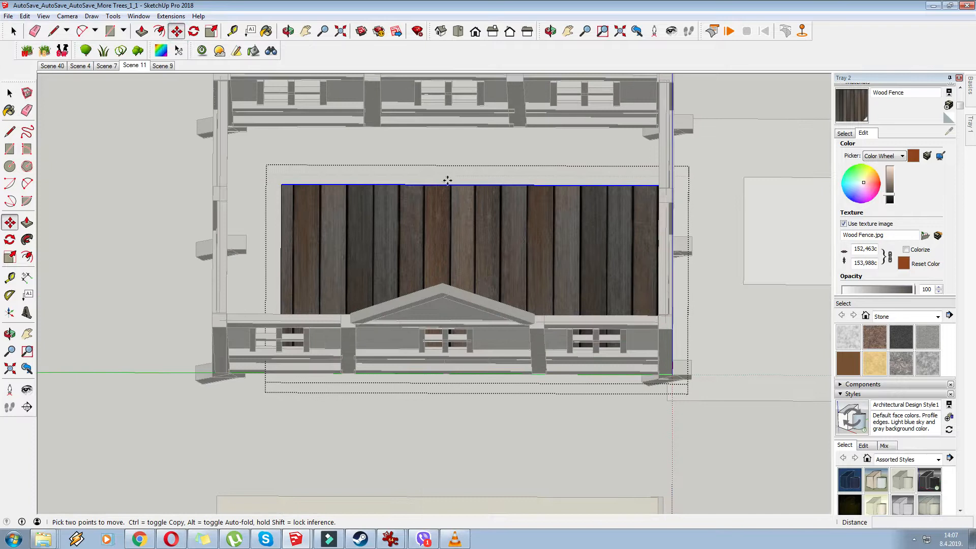
left_click(446, 183)
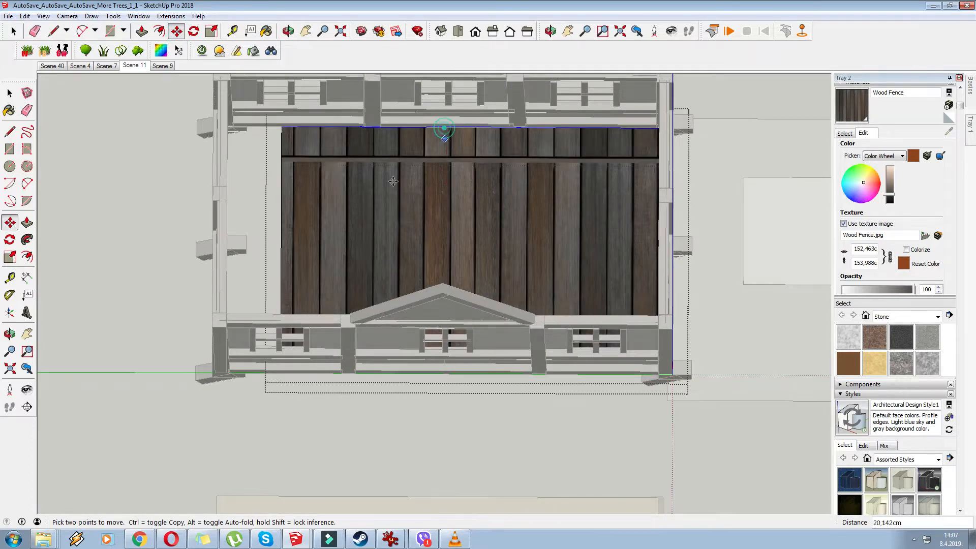
Move the floor's short side edge 20.5 cm outward to the upper storey's side wall
left_click(13, 31)
scroll(235, 154, "down", 1)
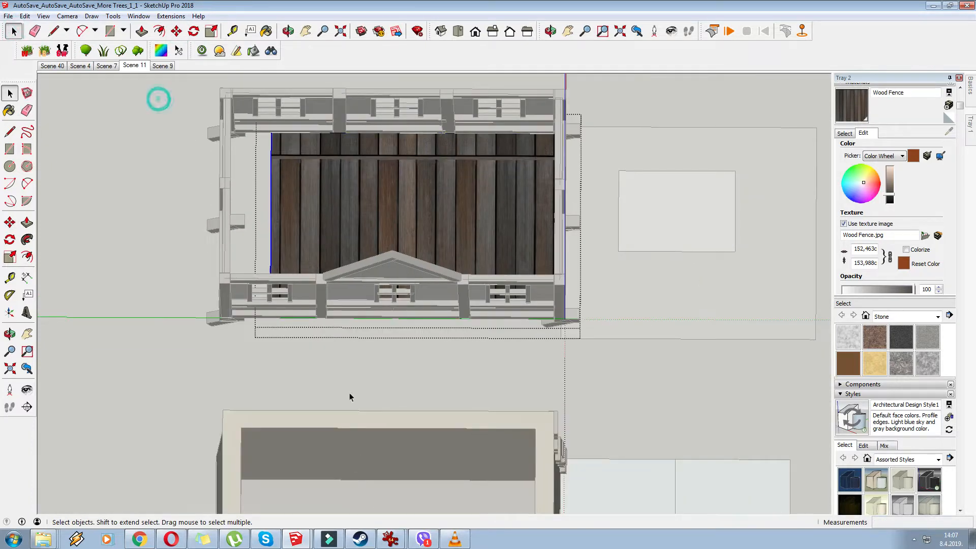
left_click(176, 32)
left_click(426, 174)
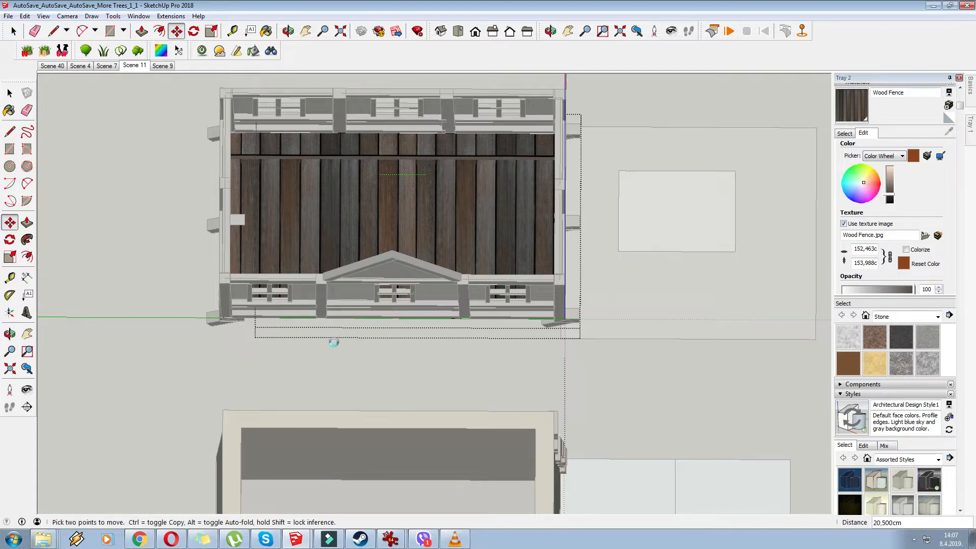
Reposition the Wood Fence texture on the upper storey's floor so the planks run uninterrupted across the room
right_click(403, 208)
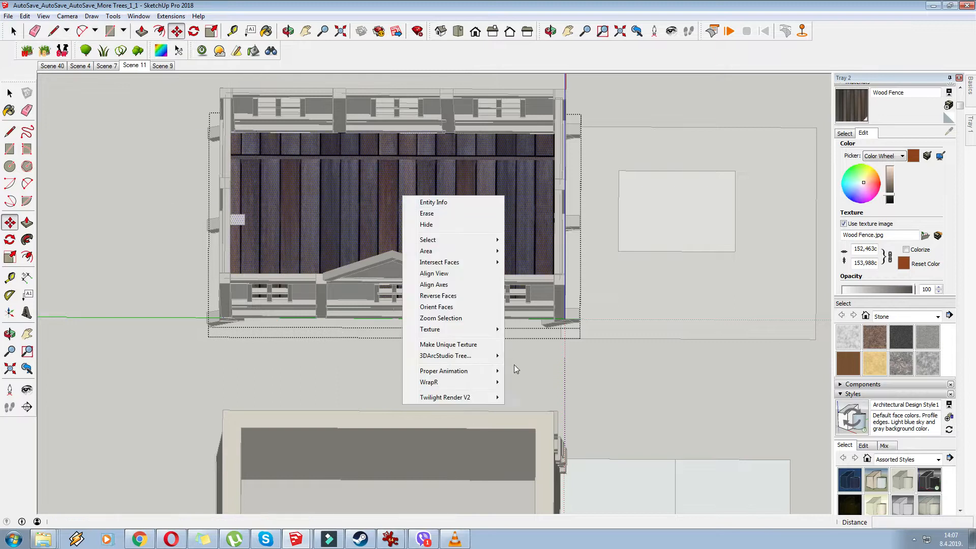
mouse_move(491, 330)
left_click(532, 329)
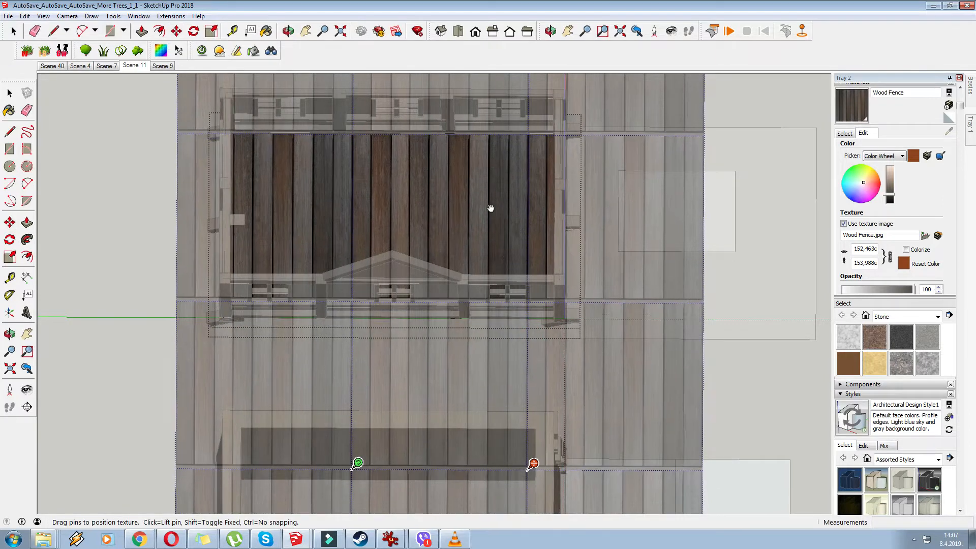
middle_click_drag(503, 231, 475, 157)
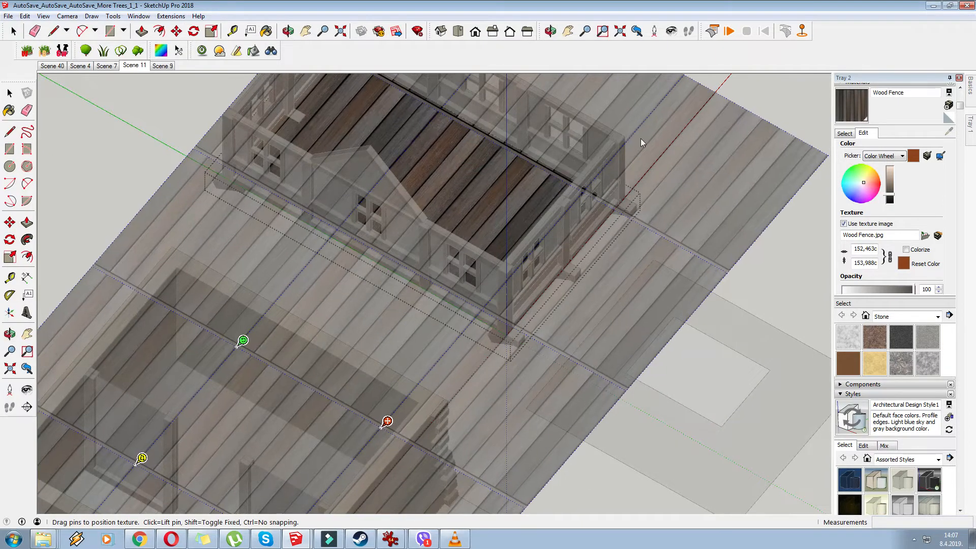
key("m")
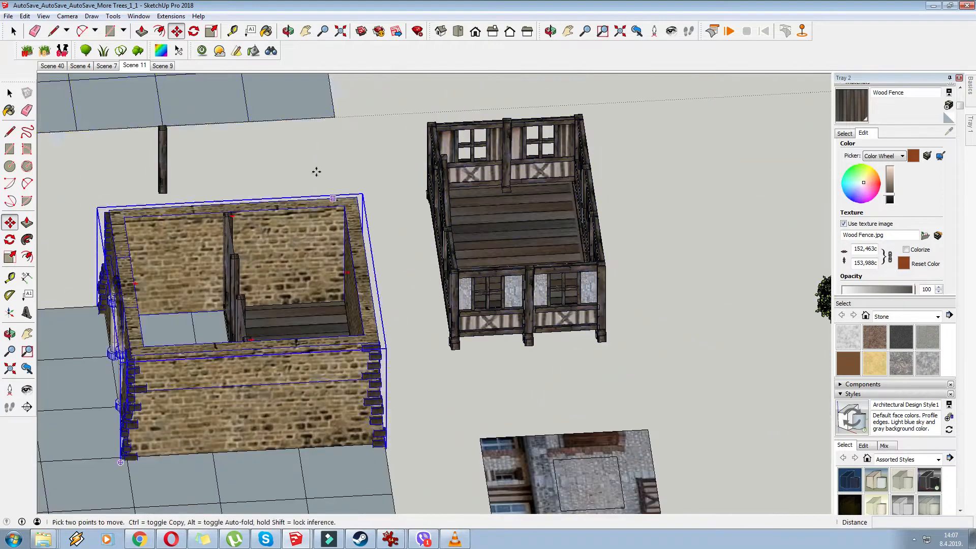
Select the whole timber-framed upper storey with its floor and make it a group
left_click(13, 31)
left_click_drag(390, 83, 626, 369)
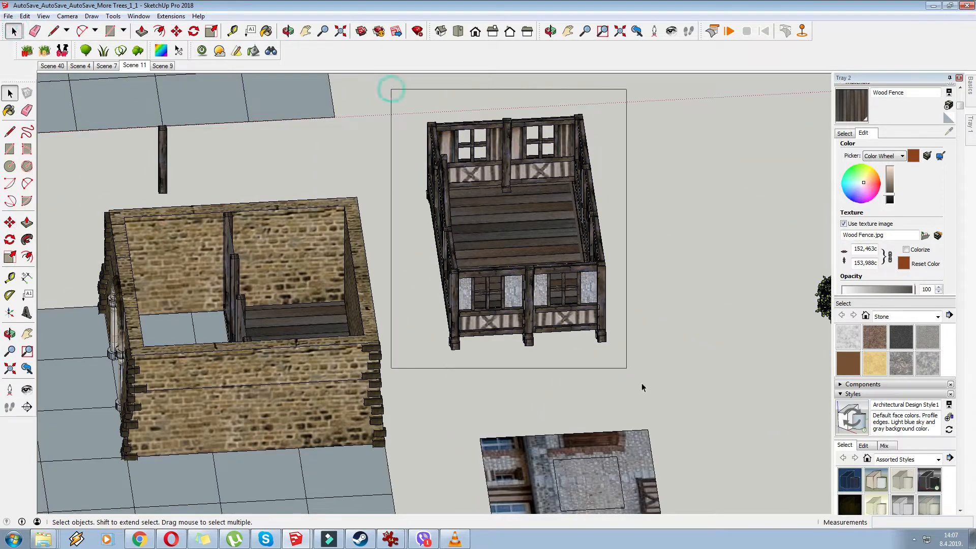
right_click(523, 268)
left_click(568, 373)
Select the stone base with its partition and floor and make them a group
middle_click_drag(567, 373, 395, 311)
middle_click_drag(329, 293, 173, 382)
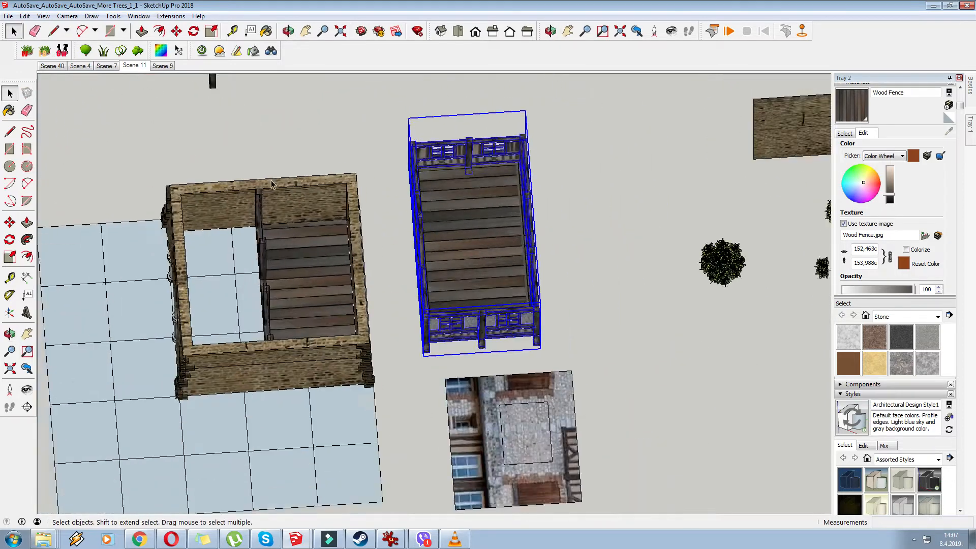
middle_click_drag(210, 129, 212, 142)
left_click_drag(351, 328, 393, 416)
middle_click_drag(394, 416, 319, 266)
right_click(319, 266)
left_click(361, 366)
left_click(237, 199)
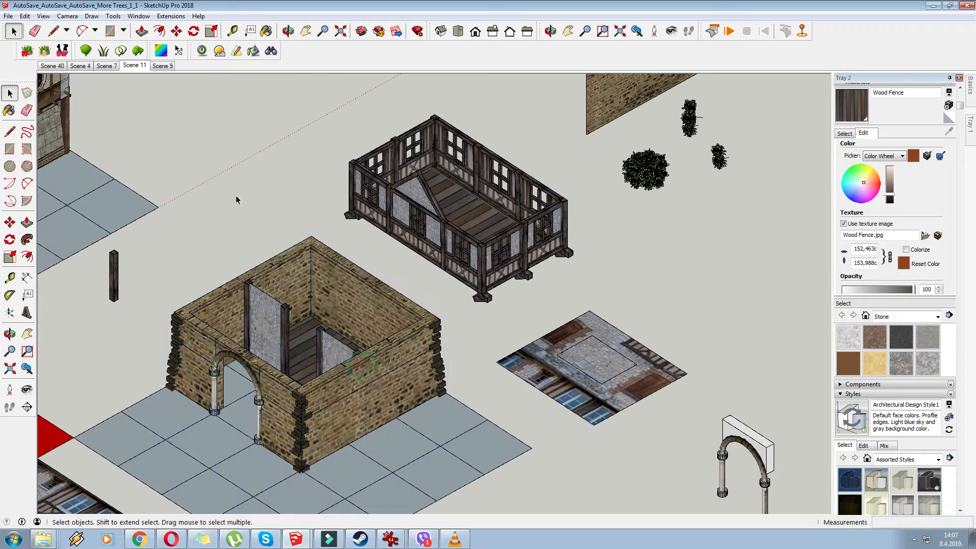
Move the grouped upper storey by a point on its lower front beam onto the top of the stone base
left_click(177, 31)
scroll(420, 254, "up", 1)
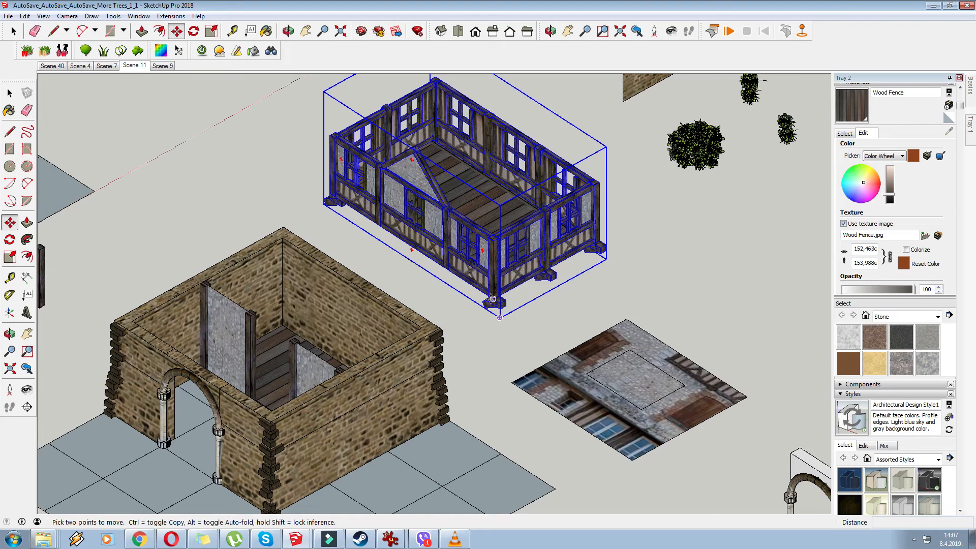
scroll(221, 335, "up", 2)
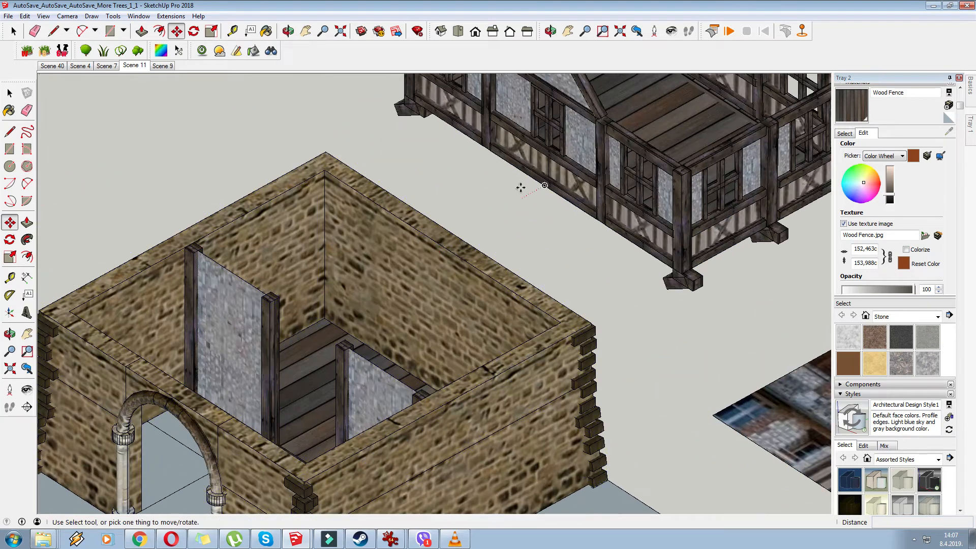
left_click(489, 154)
left_click(261, 310)
mouse_move(262, 310)
middle_mouse_down()
mouse_move(578, 322)
mouse_move(512, 336)
mouse_move(264, 293)
middle_mouse_up()
left_click(514, 334)
scroll(277, 290, "down", 3)
middle_click_drag(325, 293, 364, 255)
Scale the upper storey slightly along its height and nudge its lower front corner about 0.1 cm
left_click(211, 31)
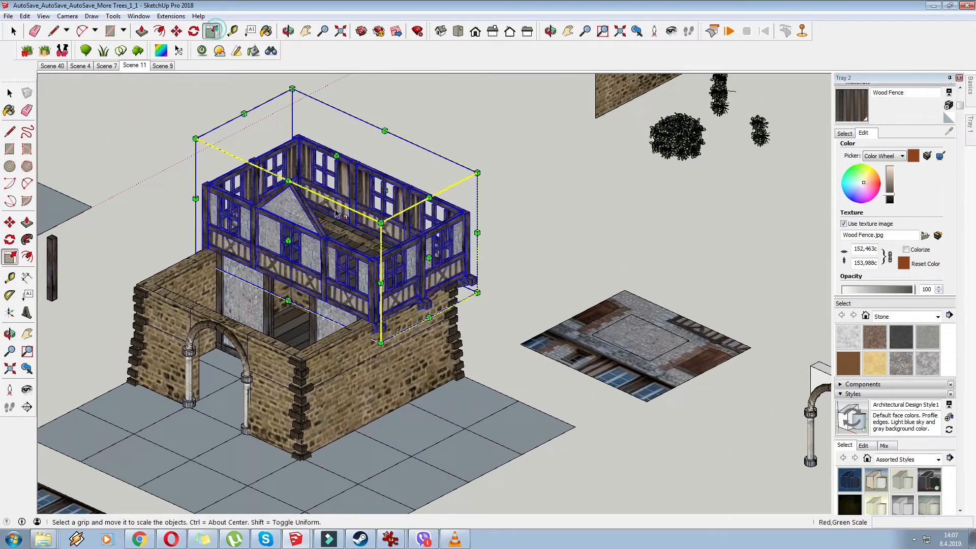
scroll(363, 203, "up", 3)
left_click_drag(331, 127, 331, 108)
scroll(322, 284, "up", 3)
scroll(326, 301, "up", 3)
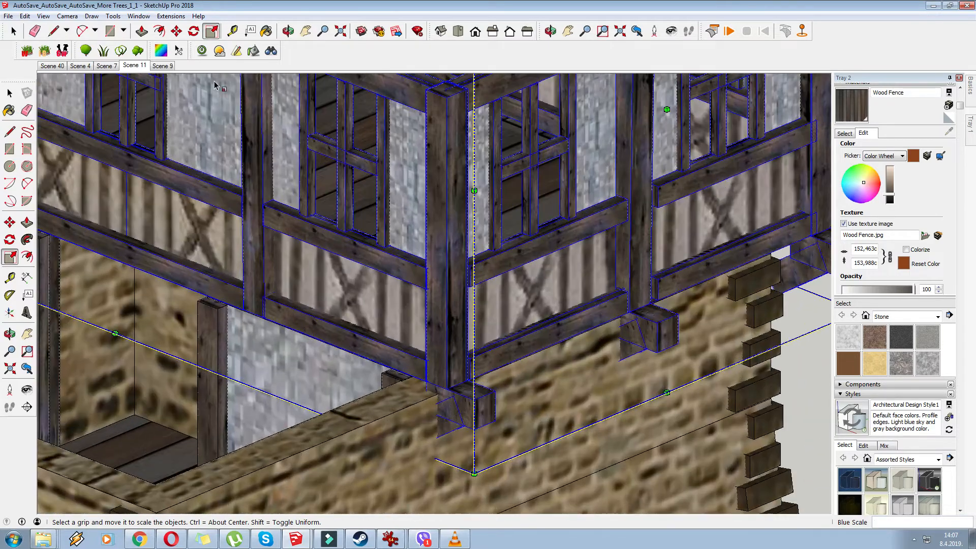
left_click(178, 32)
left_click(425, 379)
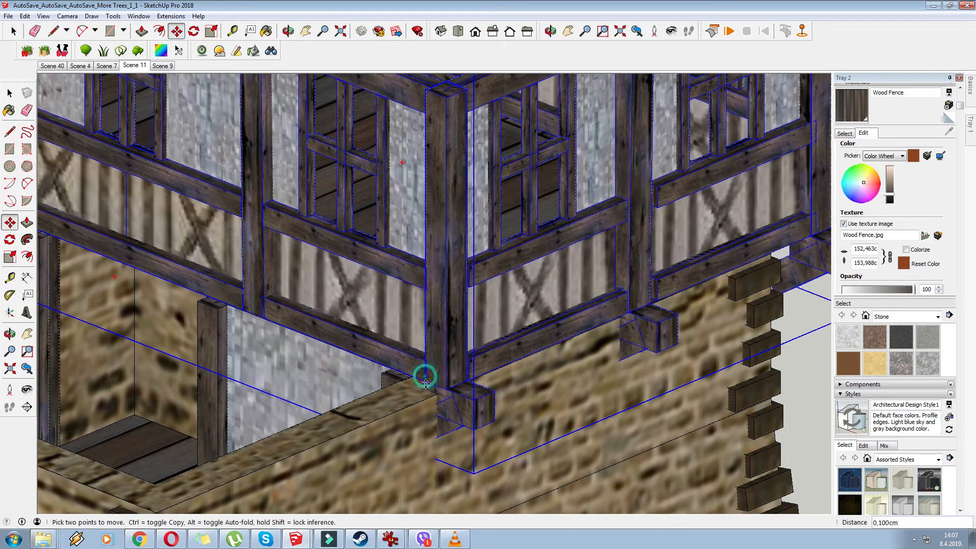
scroll(346, 320, "down", 4)
middle_click_drag(346, 320, 458, 447)
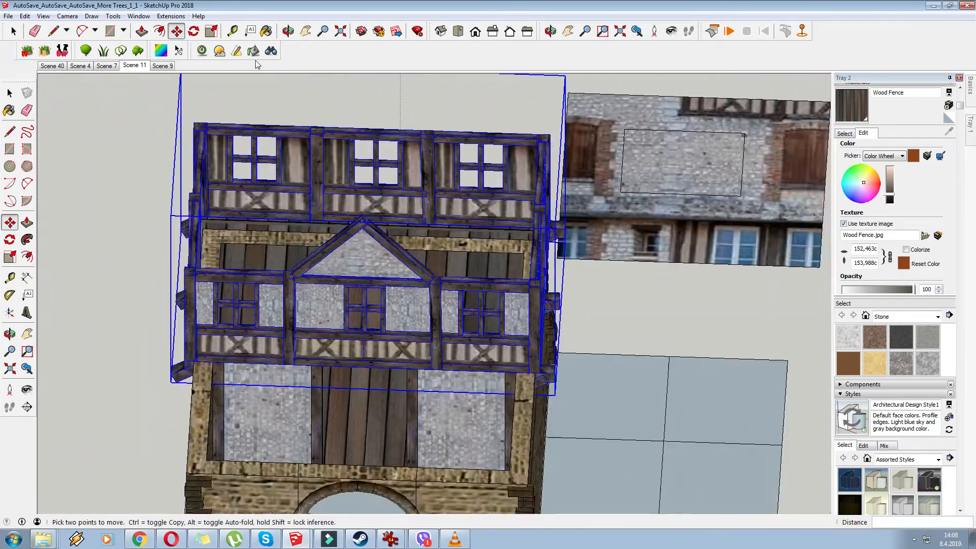
Open the stone base group for editing and copy the left doorway post into the middle of the doorway
scroll(250, 173, "down", 2)
scroll(293, 364, "up", 2)
middle_click_drag(337, 331, 337, 331)
scroll(337, 331, "up", 2)
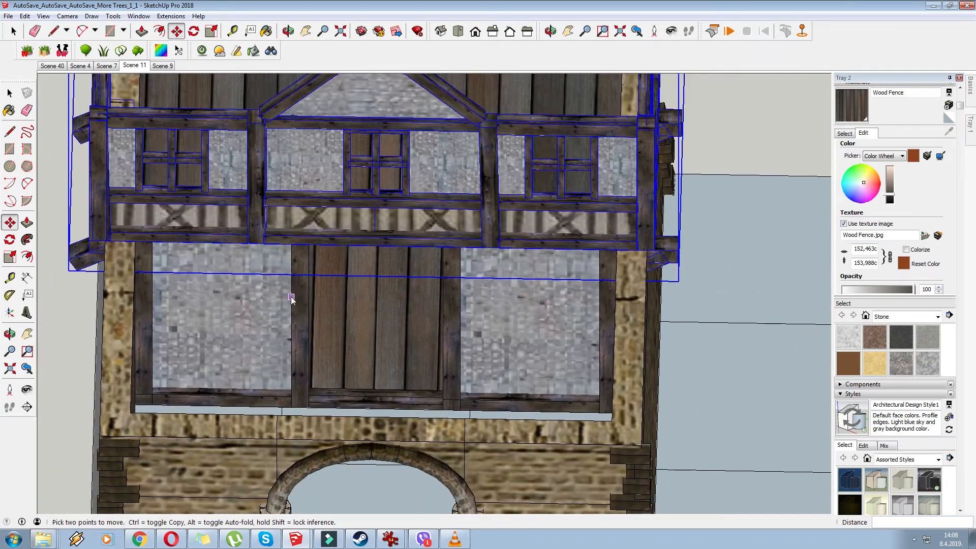
right_click(291, 297)
left_click(343, 347)
middle_click_drag(300, 300, 302, 298)
left_click(302, 275)
key("ctrl")
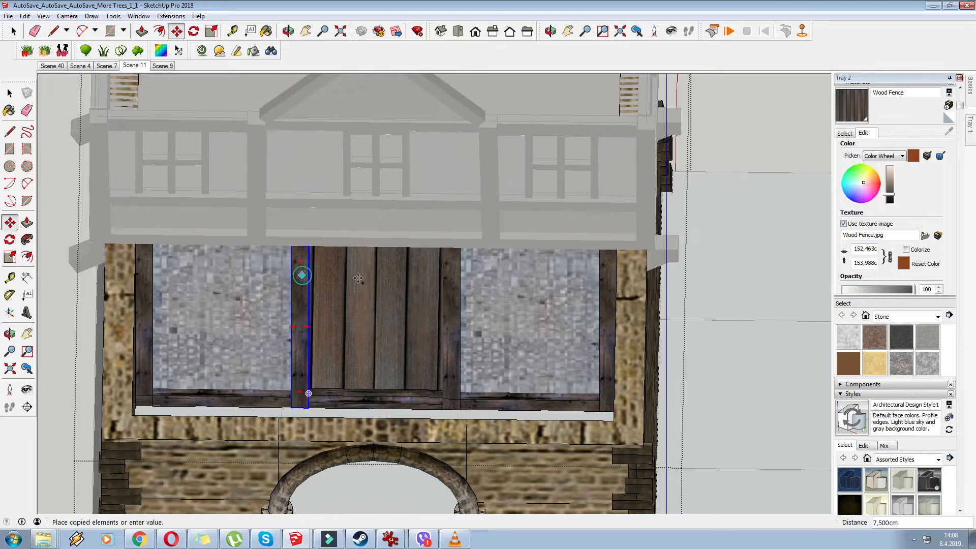
left_click(375, 275)
Rotate the copied post to horizontal and move its end against the right doorway post near the top as a lintel
left_click(373, 263)
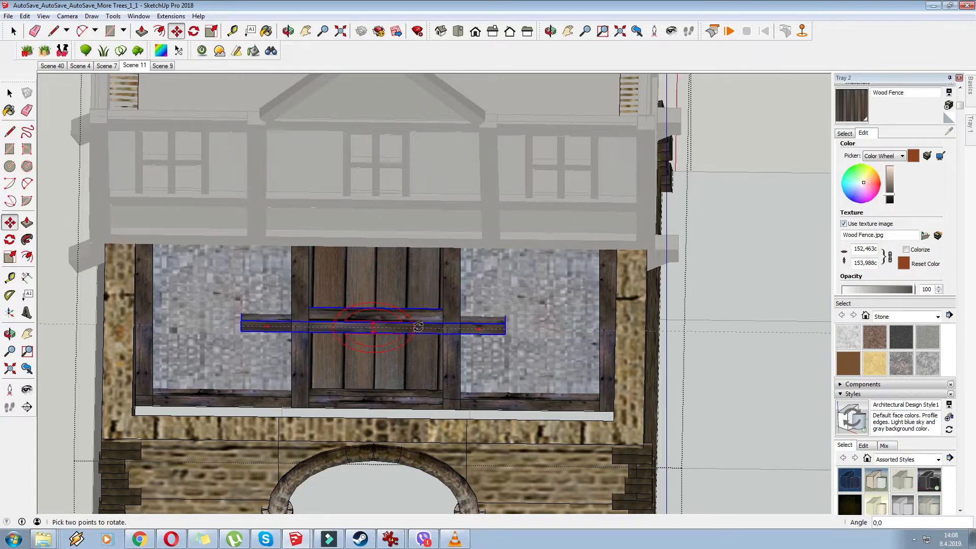
left_click(418, 326)
left_click(507, 333)
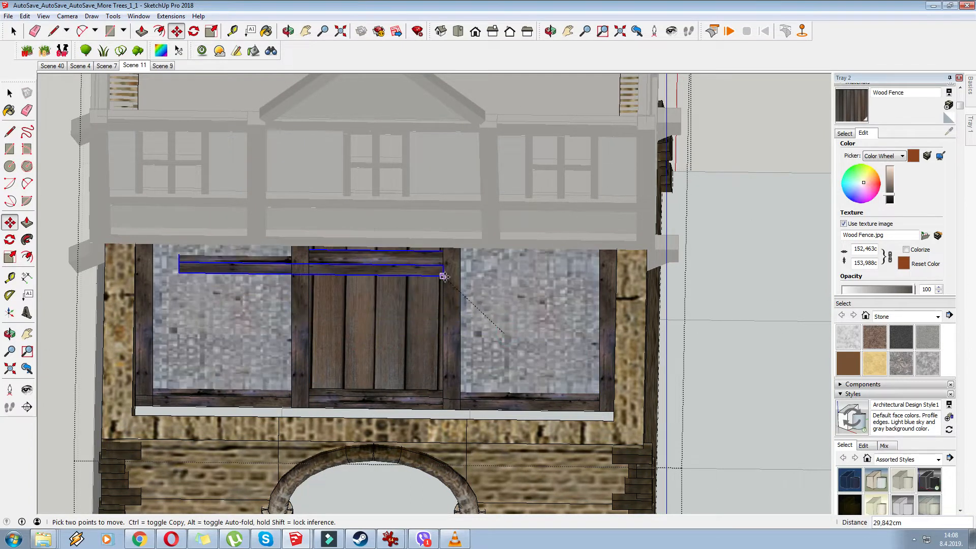
left_click(445, 283)
Shorten the lintel with the Scale tool so it fits exactly between the two doorway posts
left_click(211, 31)
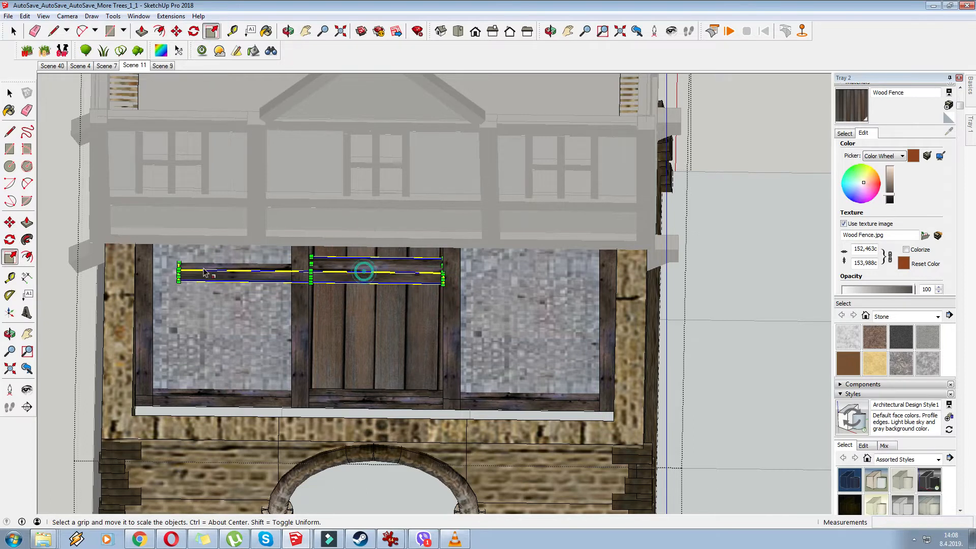
scroll(360, 270, "up", 3)
middle_click_drag(356, 269, 359, 217)
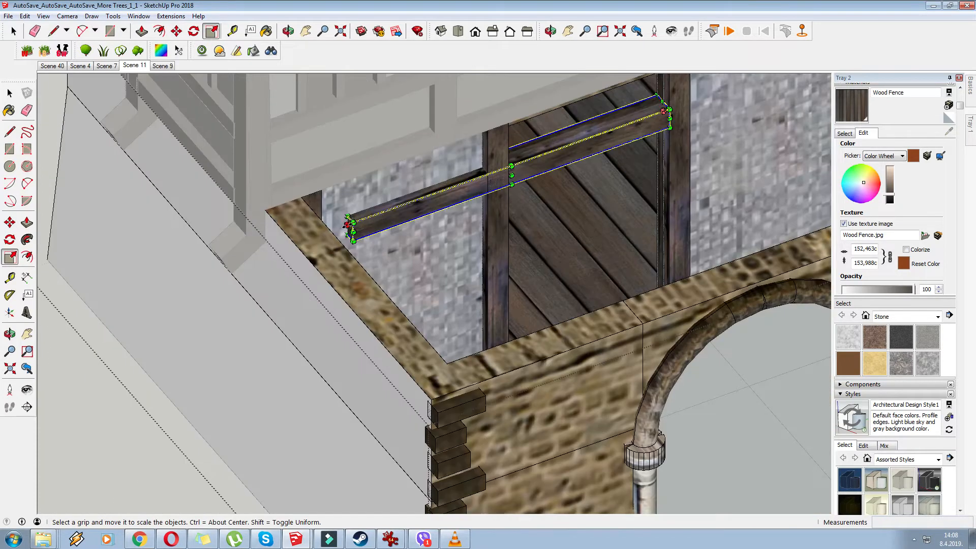
left_click(347, 226)
left_click(506, 170)
middle_click_drag(507, 170, 373, 229)
scroll(372, 229, "down", 1)
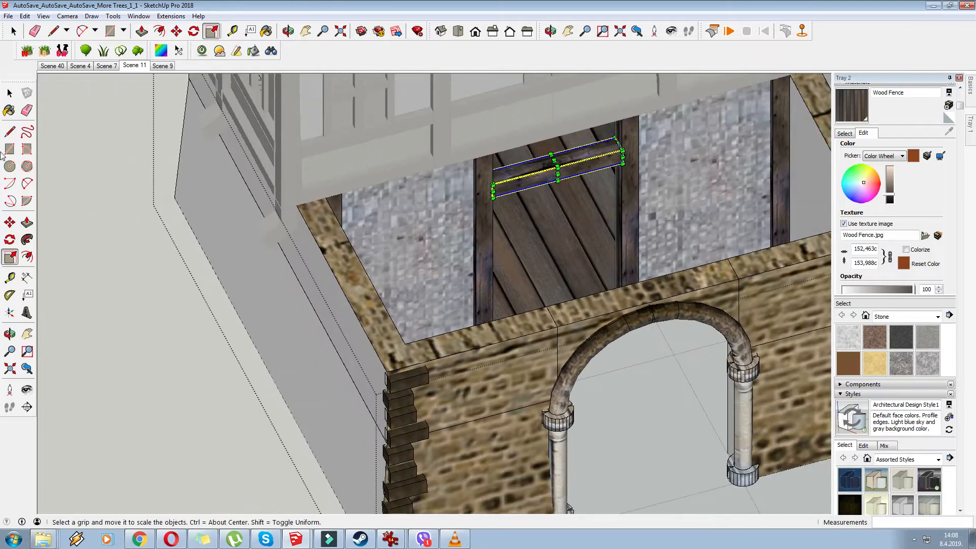
Draw a rectangle about 36 by 7.3 cm above the lintel between the posts and stretch it upward
left_click(9, 154)
scroll(617, 141, "up", 3)
left_click(602, 136)
middle_click_drag(602, 136, 388, 264)
scroll(344, 172, "up", 2)
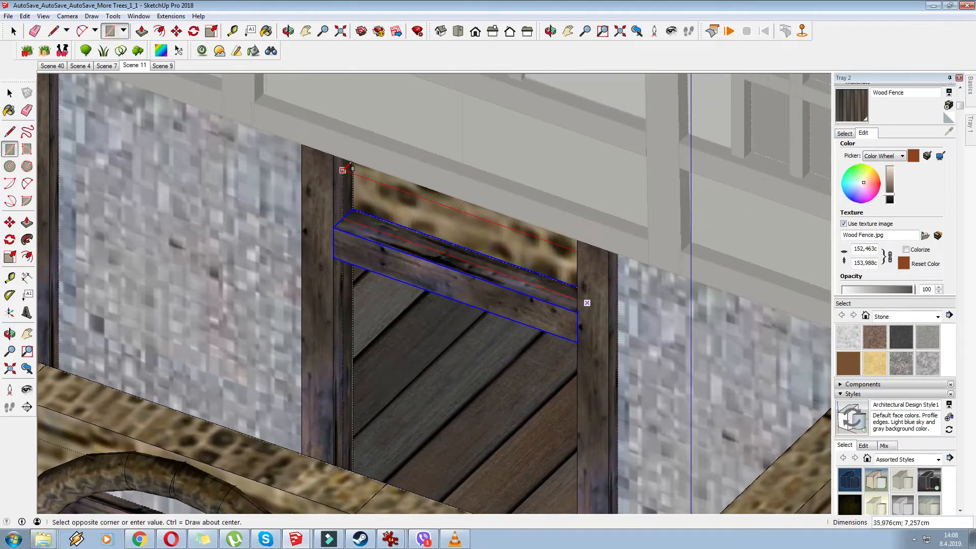
left_click(341, 171)
left_click(211, 31)
left_click_drag(464, 213, 469, 203)
Delete the white face filling the doorway opening below the lintel
scroll(414, 344, "down", 5)
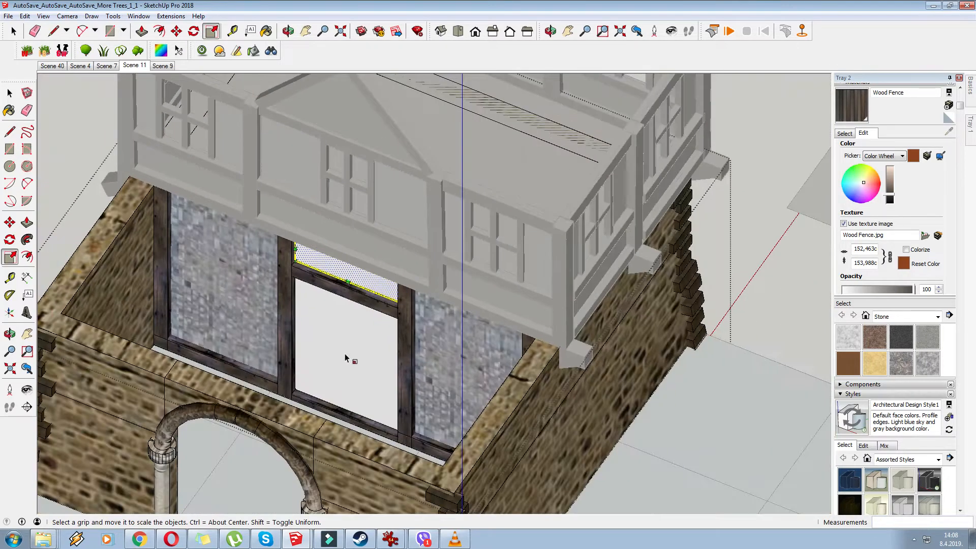
scroll(324, 325, "up", 4)
left_click(177, 31)
key("Delete")
middle_click_drag(365, 367, 483, 254)
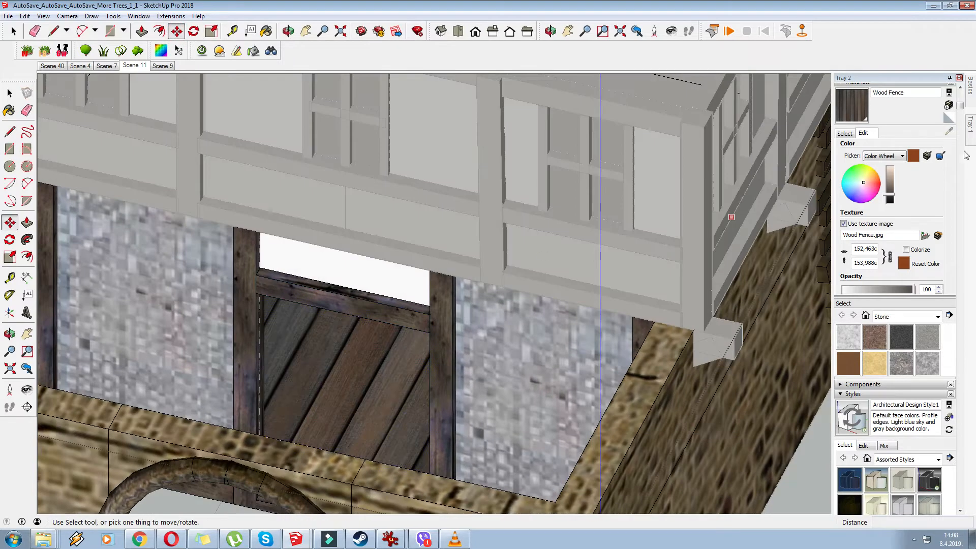
Sample the Screenshot_19 material from the upper storey and paint the panel above the lintel with it
left_click(844, 133)
left_click(949, 132)
left_click(543, 246)
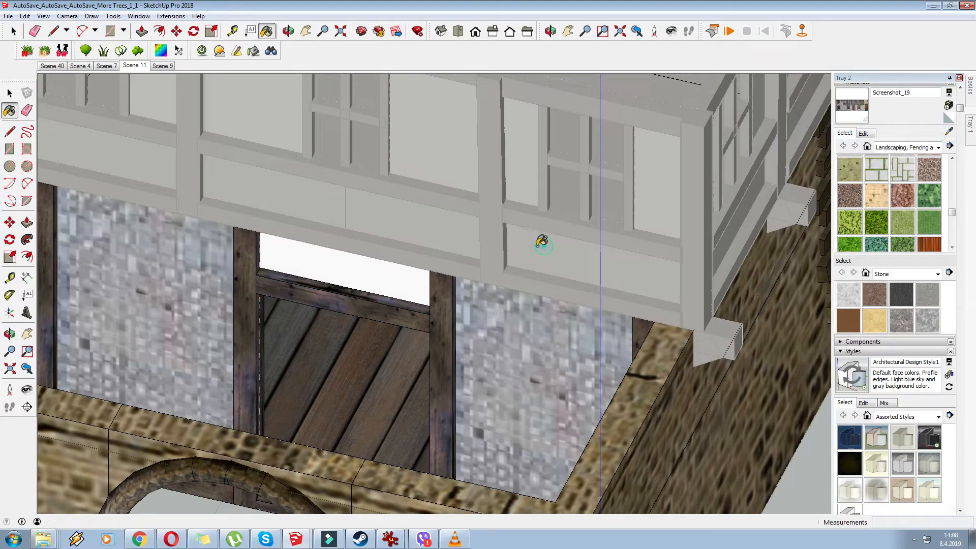
left_click(355, 269)
Position, rotate and enlarge the photo texture so its reddish-brown part fills the panel above the lintel
right_click(354, 271)
mouse_move(420, 404)
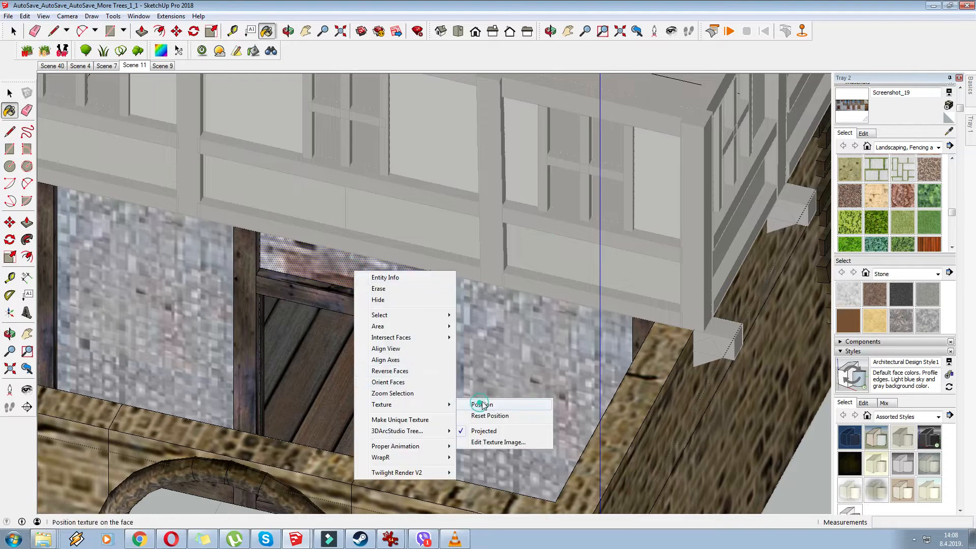
left_click(477, 404)
scroll(459, 148, "down", 5)
scroll(405, 167, "down", 3)
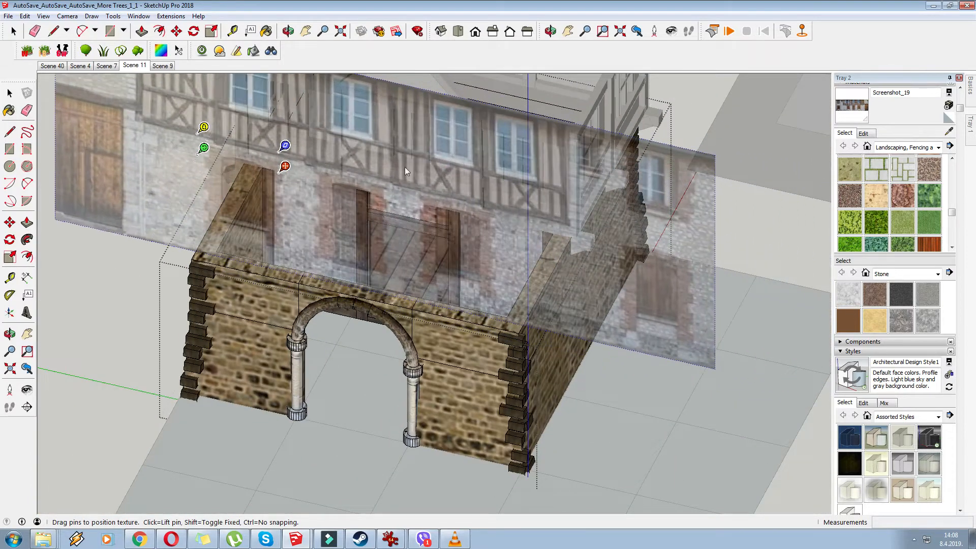
left_click_drag(283, 175, 472, 223)
left_click_drag(170, 96, 519, 176)
scroll(434, 173, "down", 6)
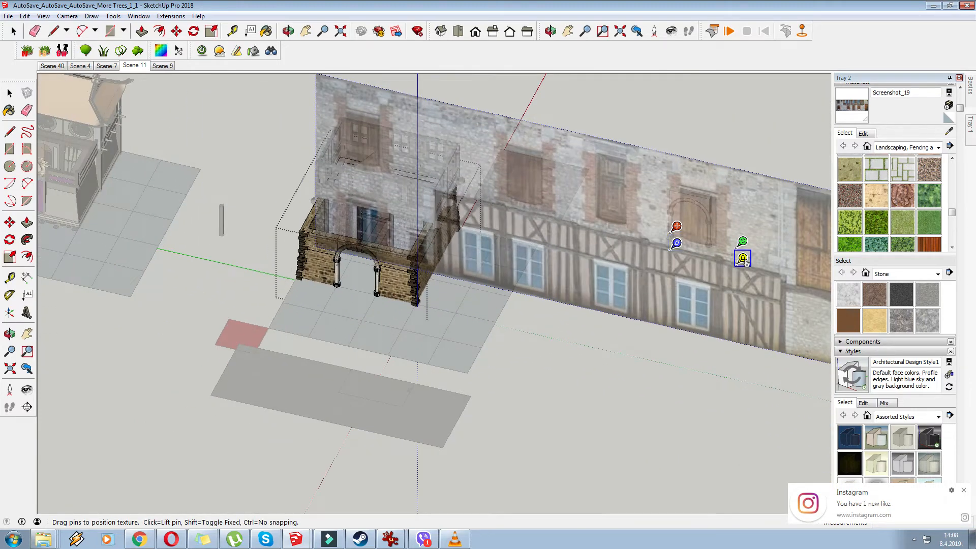
left_click_drag(741, 240, 349, 207)
scroll(379, 206, "up", 6)
left_click_drag(457, 217, 348, 243)
middle_click_drag(398, 232, 297, 208)
right_click(297, 208)
left_click(314, 215)
Copy the textured panel above the lintel and place the copy in the open space beside the house
scroll(544, 290, "down", 3)
right_click(307, 187)
left_click(15, 134)
left_click(17, 136)
middle_click_drag(310, 244, 356, 302)
scroll(368, 279, "up", 4)
left_click(175, 30)
right_click(474, 223)
left_click(446, 225)
key("ctrl+c")
key("ctrl+v")
scroll(706, 216, "down", 2)
left_click(220, 196)
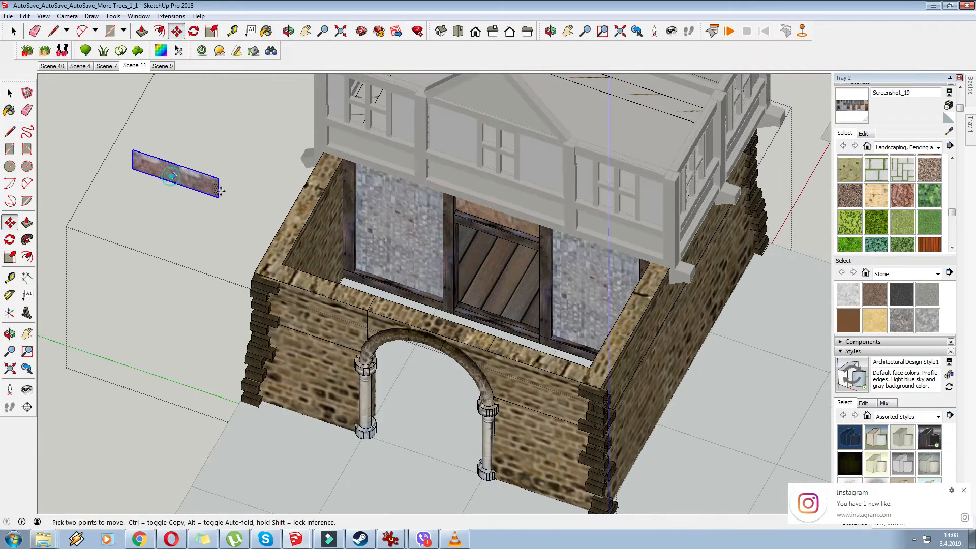
Copy the textured strip by its lower corner to the bottom corner of the left plaster panel beside the doorway
middle_click_drag(350, 285, 447, 303)
scroll(447, 303, "up", 2)
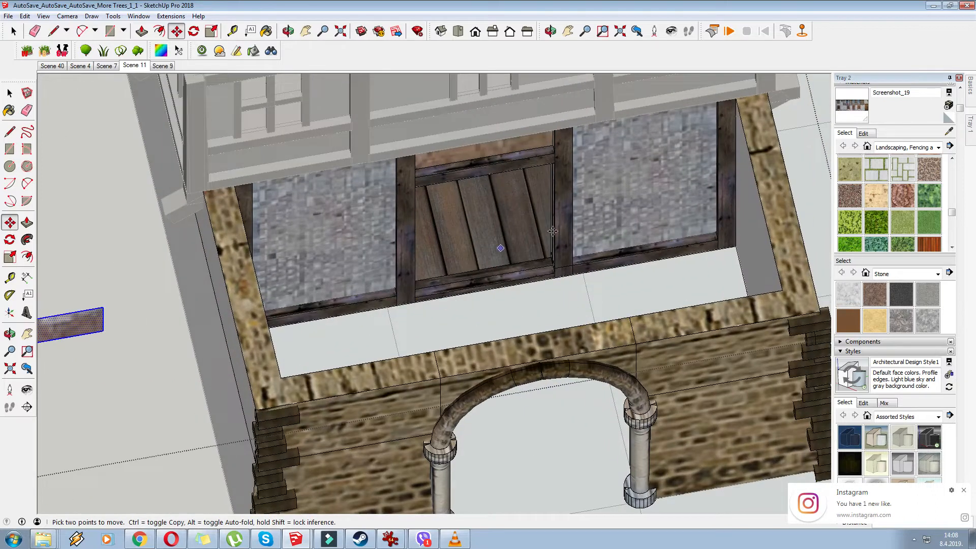
scroll(400, 287, "down", 3)
scroll(232, 304, "up", 3)
left_click(239, 301)
scroll(549, 247, "up", 2)
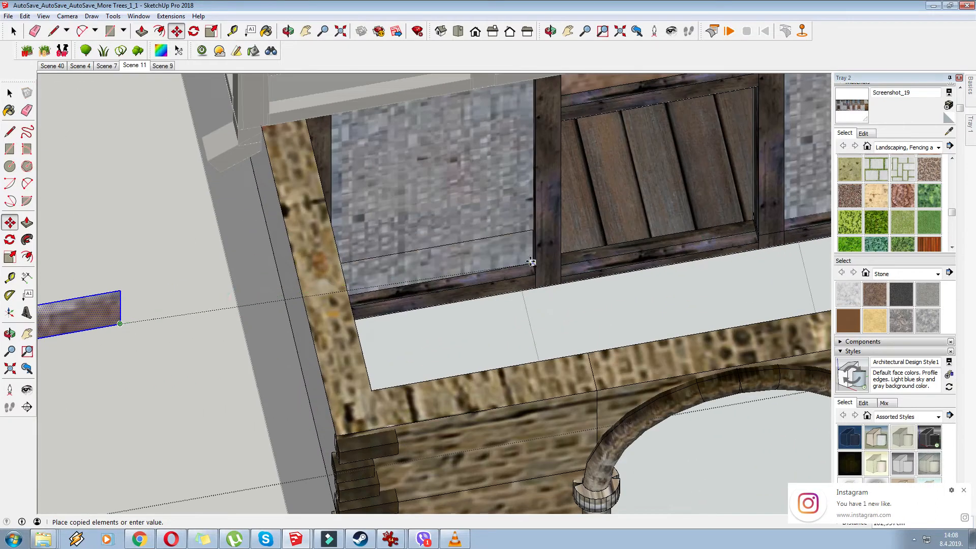
left_click(530, 262)
key("ctrl")
left_click(530, 262)
Try to copy the left strip across to the bottom of the right plaster panel
scroll(504, 263, "down", 2)
scroll(392, 283, "up", 1)
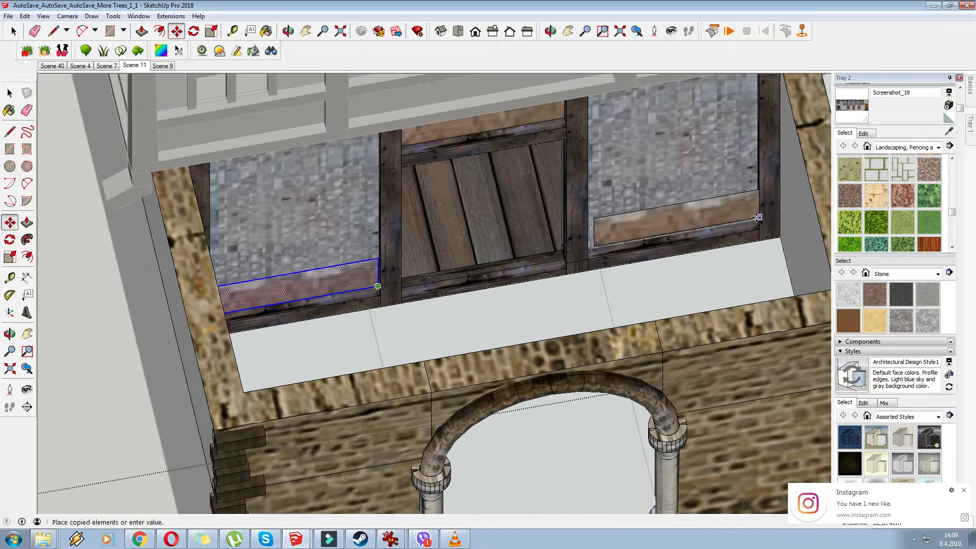
left_click(747, 218)
scroll(744, 219, "up", 3)
scroll(744, 219, "down", 5)
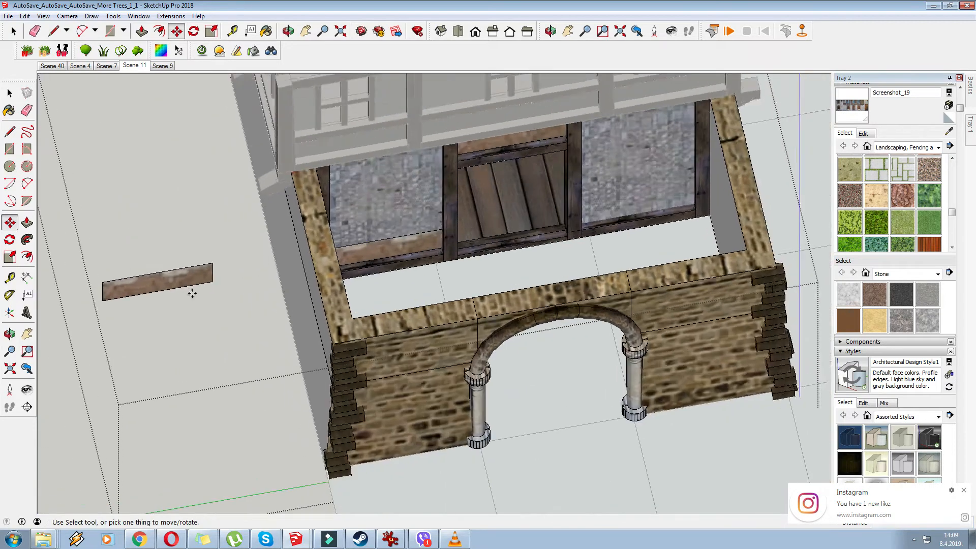
Copy the spare textured strip beside the house by its lower corner to the bottom of the right plaster panel
scroll(235, 267, "up", 1)
right_click(190, 278)
left_click(176, 31)
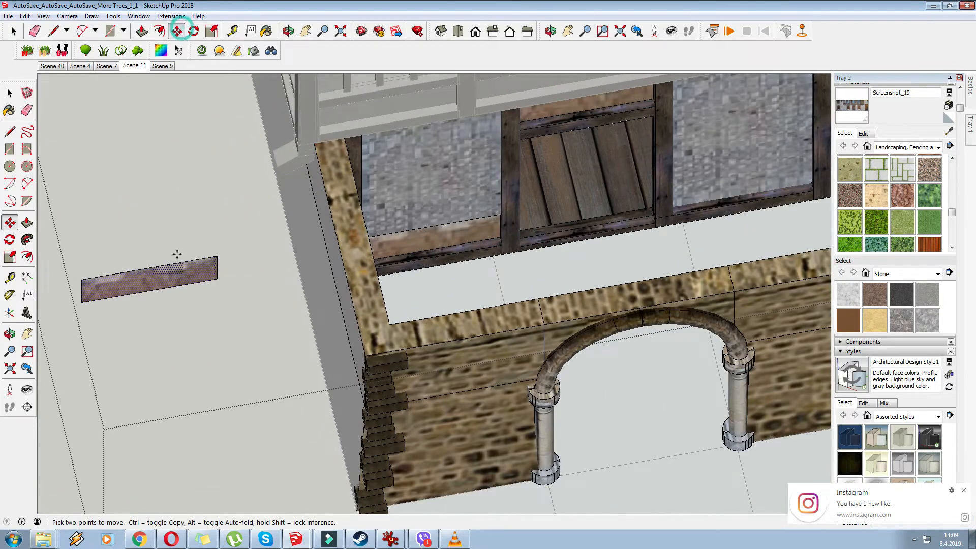
key("ctrl")
left_click(217, 279)
scroll(215, 277, "down", 2)
scroll(606, 209, "up", 4)
scroll(606, 212, "up", 1)
left_click(597, 237)
Scale the right strip lengthwise by about 1.04 so it reaches the doorway post
middle_click_drag(596, 238, 478, 229)
scroll(478, 229, "up", 2)
left_click(218, 28)
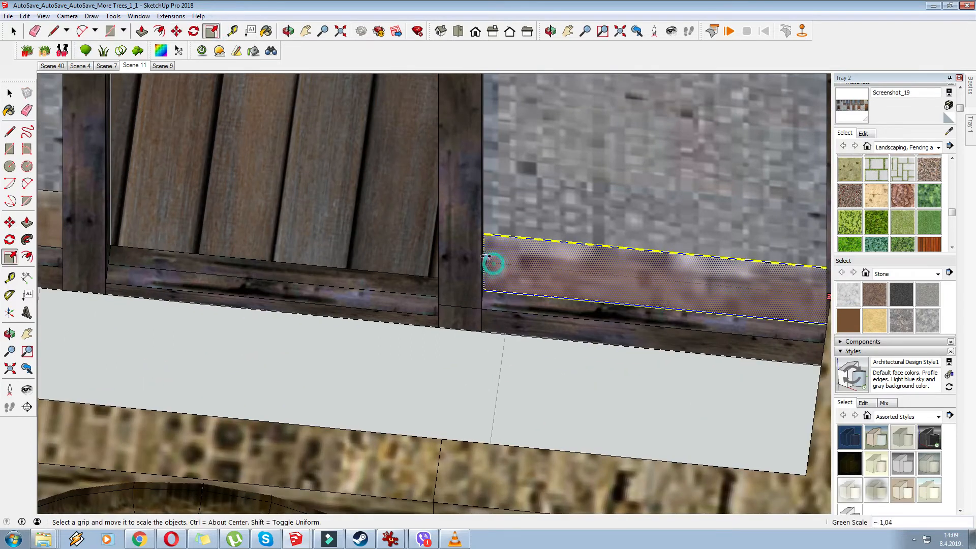
scroll(702, 227, "down", 2)
Scale the textured strip on the left plaster panel lengthwise by about 1.03 so it spans between the posts
left_click(270, 226)
left_click(244, 222)
left_click(210, 31)
scroll(521, 240, "down", 2)
scroll(212, 241, "up", 1)
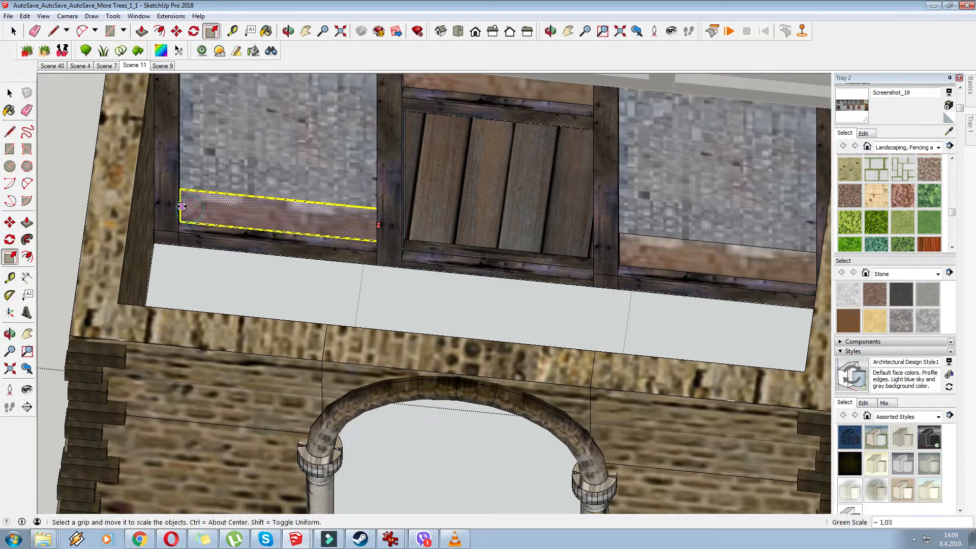
Delete the spare textured strip beside the house and leave the partition group
scroll(538, 258, "down", 3)
middle_click_drag(463, 243, 351, 209)
left_click(13, 31)
left_click_drag(198, 104, 344, 194)
key("Delete")
middle_click_drag(341, 194, 270, 152)
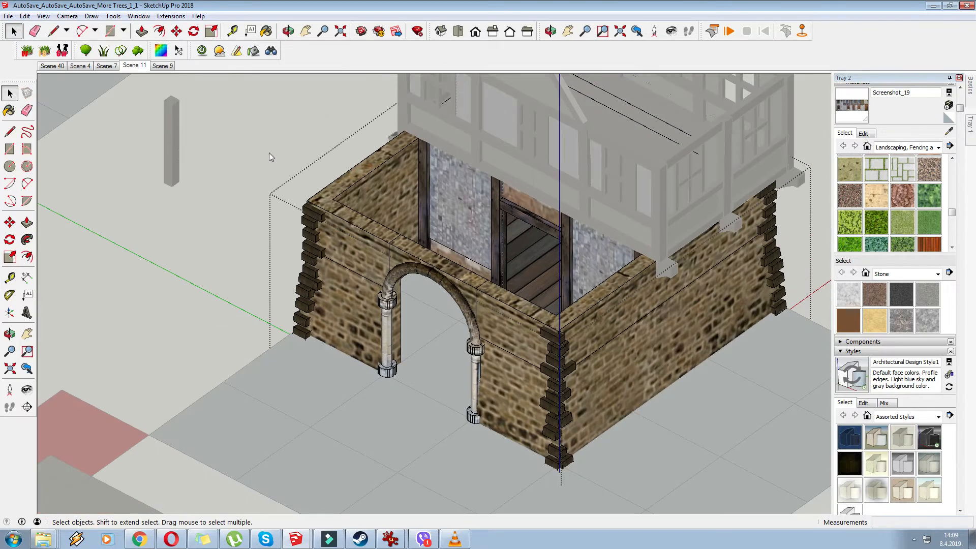
left_click(273, 157)
Try to stretch the upper storey vertically by a scale of about 1.77
scroll(356, 213, "down", 2)
middle_click_drag(356, 216, 329, 202)
scroll(336, 216, "down", 1)
left_click(305, 31)
left_click_drag(376, 175, 440, 274)
key("space")
key("s")
left_click(525, 251)
left_click(511, 232)
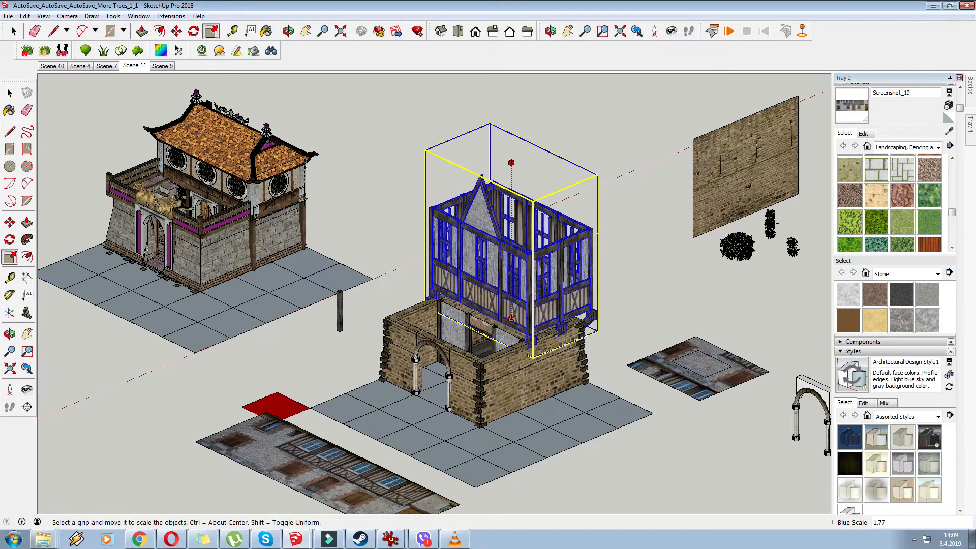
Lower the stretched upper storey, finishing its height with a vertical scale of about 1.10
scroll(280, 151, "up", 2)
left_click_drag(262, 130, 263, 130)
scroll(582, 294, "up", 3)
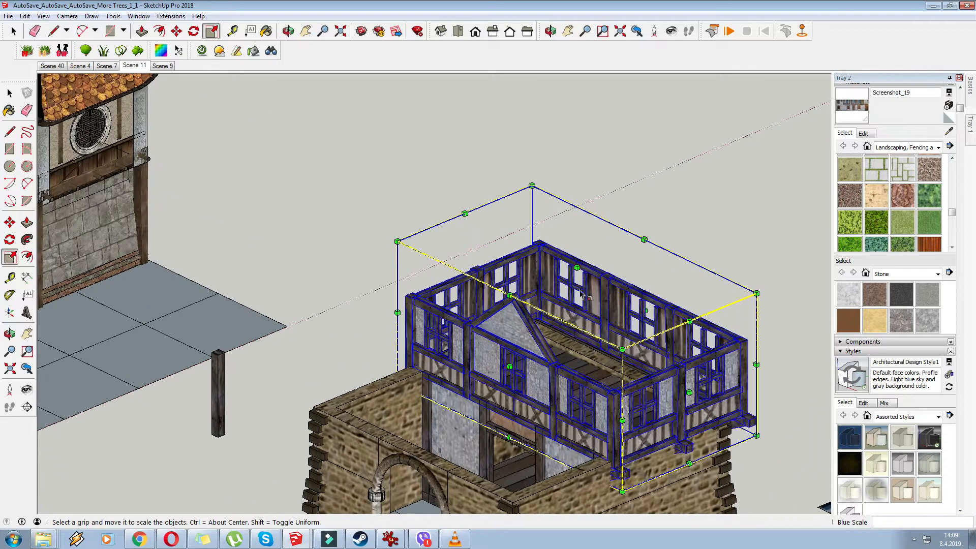
scroll(572, 262, "down", 1)
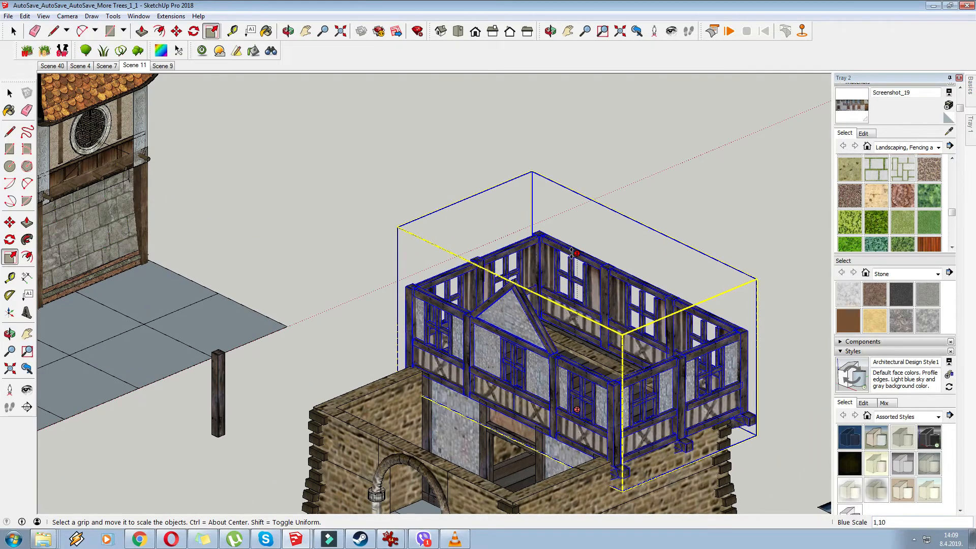
scroll(440, 204, "down", 3)
scroll(440, 203, "down", 3)
Move the spare wooden post from beside the house to a spot next to the spare arch
key("alt+f")
left_click(425, 161)
middle_click_drag(392, 242, 340, 314)
left_click(325, 290)
key("m")
left_click(320, 305)
left_click(760, 346)
middle_click_drag(680, 273, 641, 264)
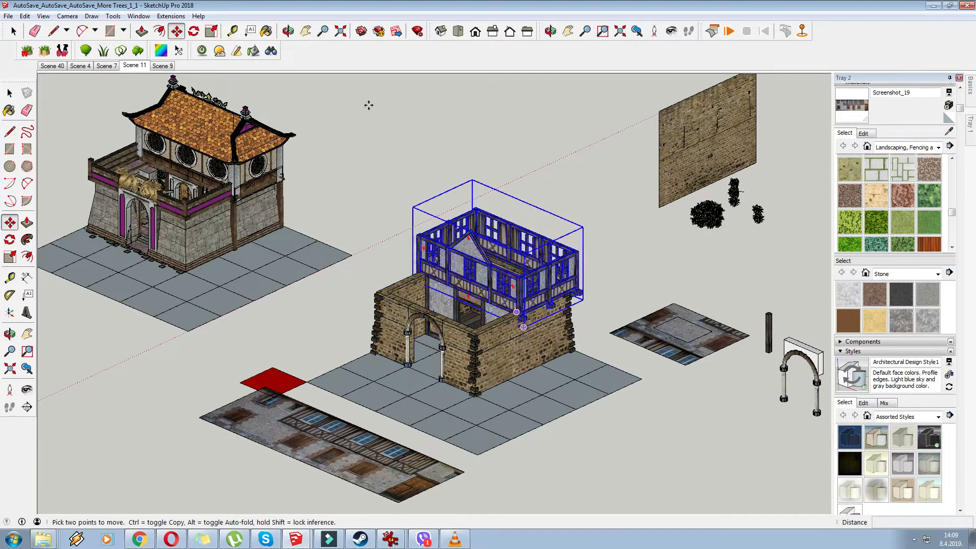
Examine the assembled medieval house up close and together with the neighbouring building and texture samples
left_click(288, 31)
key("h")
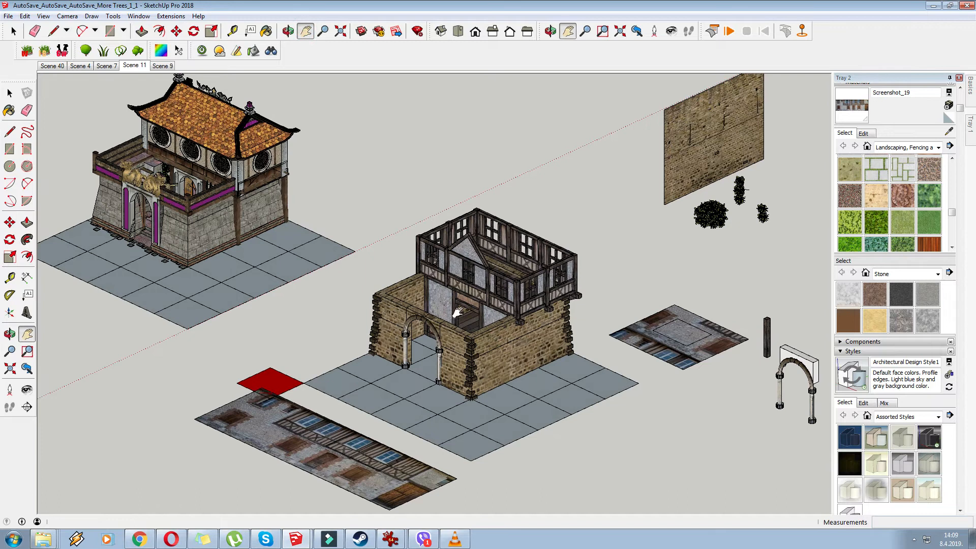
scroll(425, 370, "up", 3)
middle_click_drag(440, 307, 454, 310)
left_click_drag(539, 273, 531, 279)
scroll(532, 279, "down", 2)
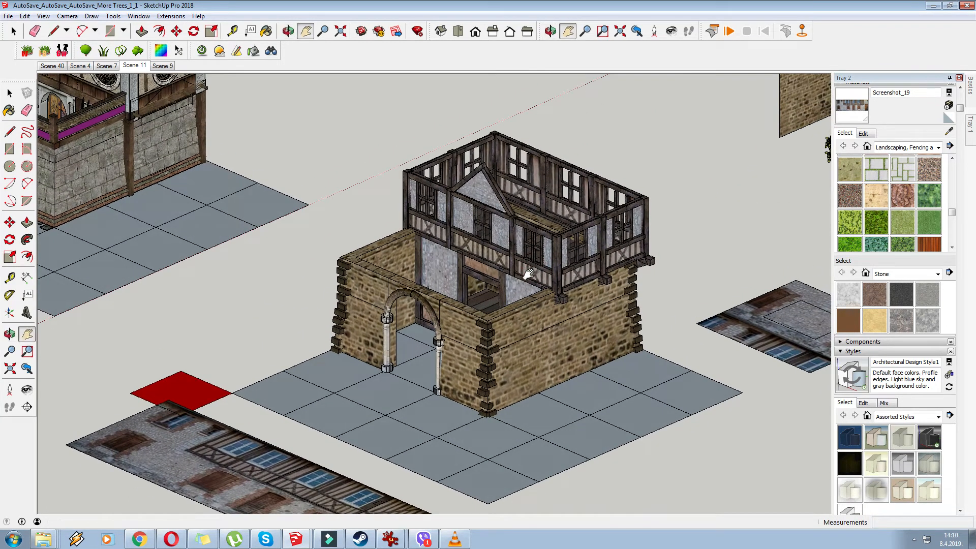
scroll(458, 313, "down", 2)
left_click_drag(451, 314, 463, 310)
scroll(464, 311, "down", 2)
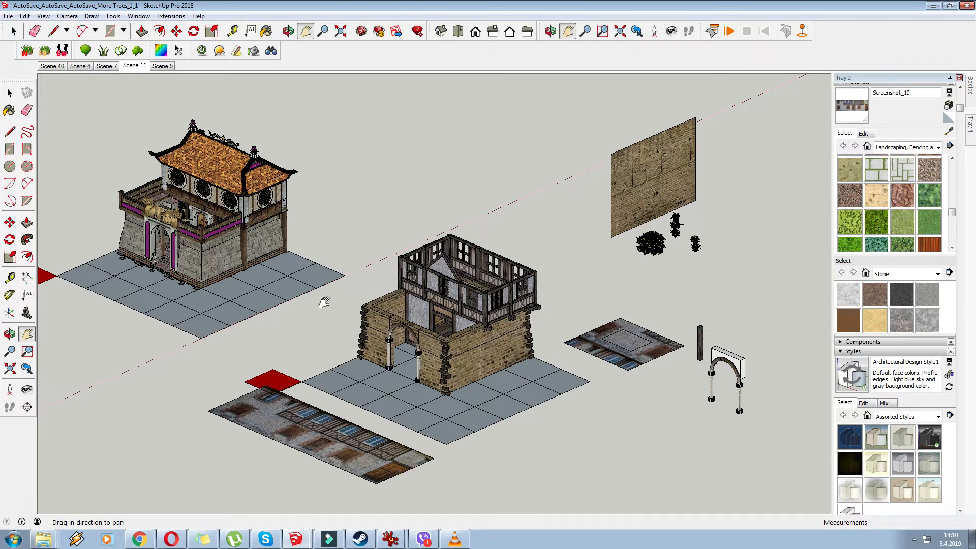
left_click_drag(258, 279, 303, 303)
left_click_drag(456, 360, 426, 350)
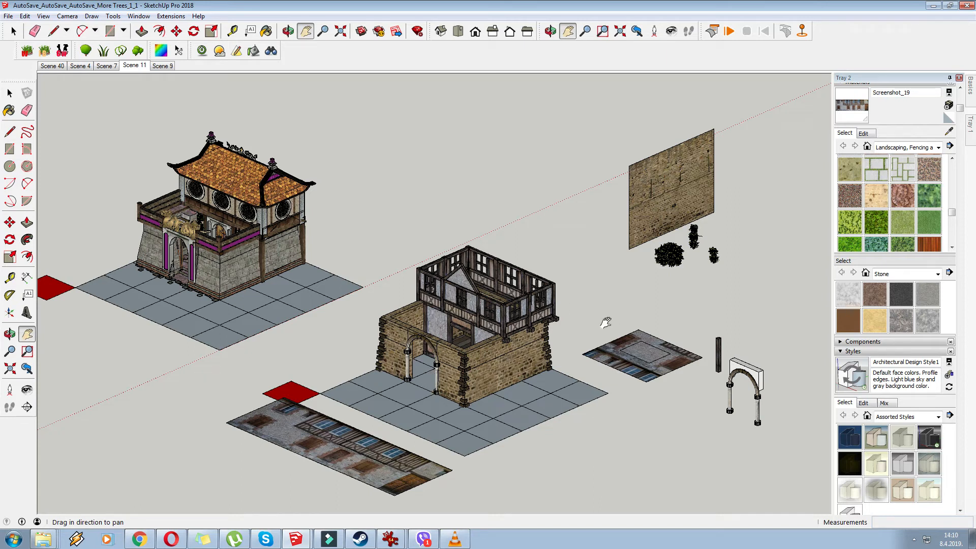
mouse_move(536, 326)
left_mouse_down()
mouse_move(520, 336)
mouse_move(565, 329)
left_mouse_up()
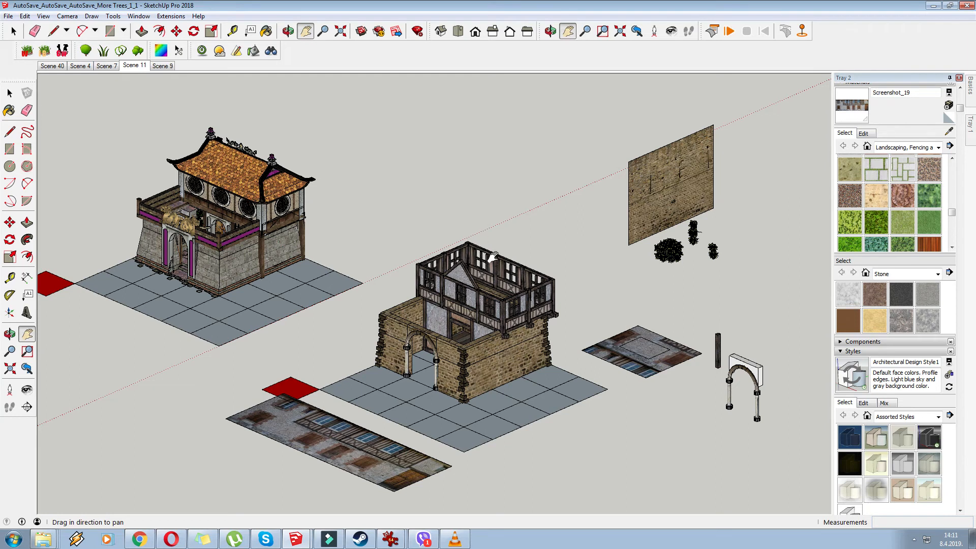
left_click_drag(504, 300, 490, 301)
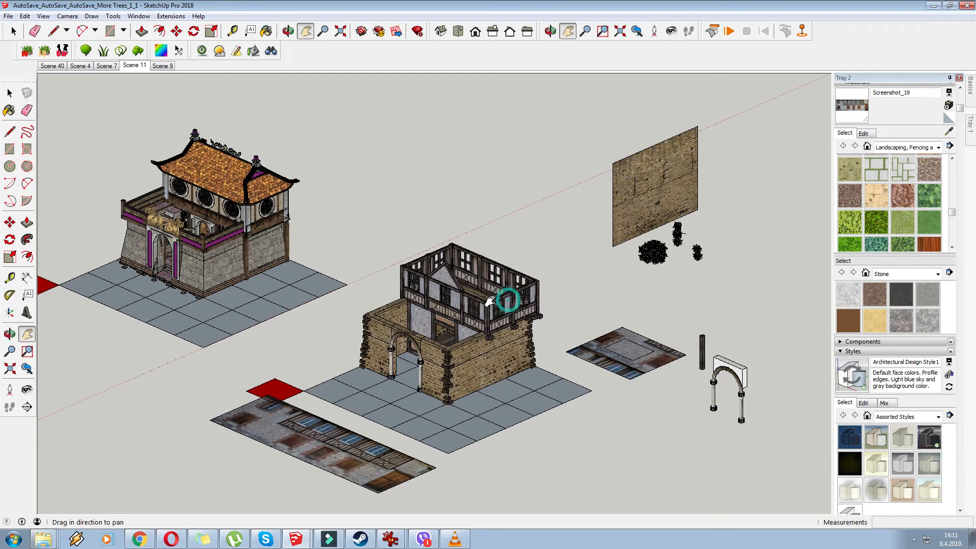